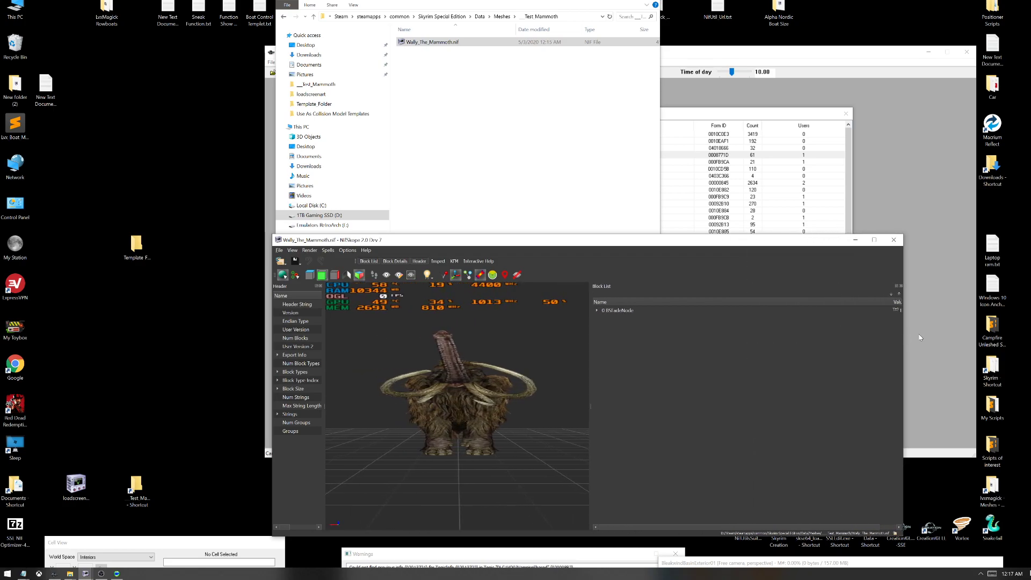
Expand the mammoth mesh's root BSFadeNode and its bhkCollisionObject branch down through the bhkCompressedMeshShape
drag(563, 413, 419, 413)
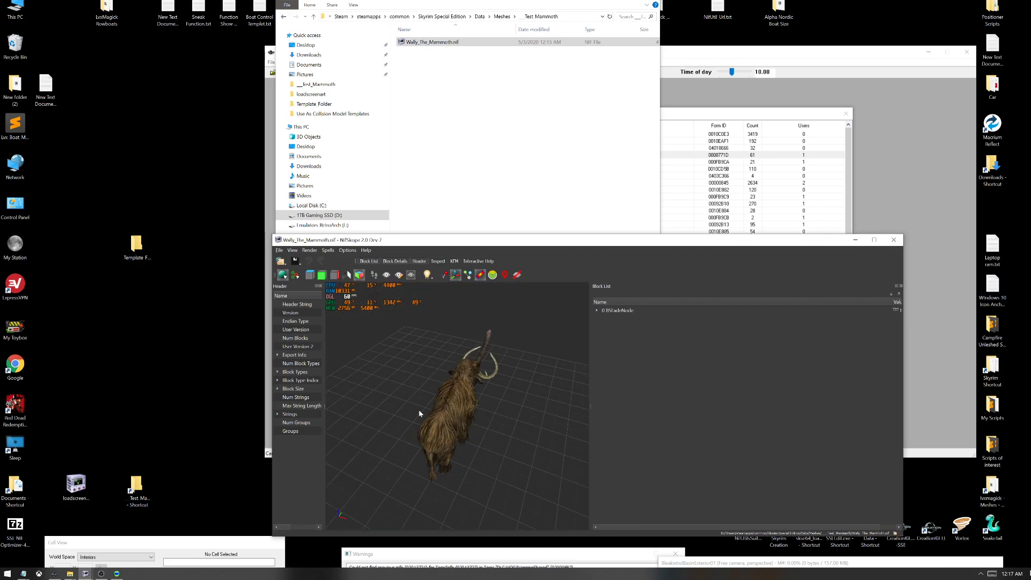
click(596, 310)
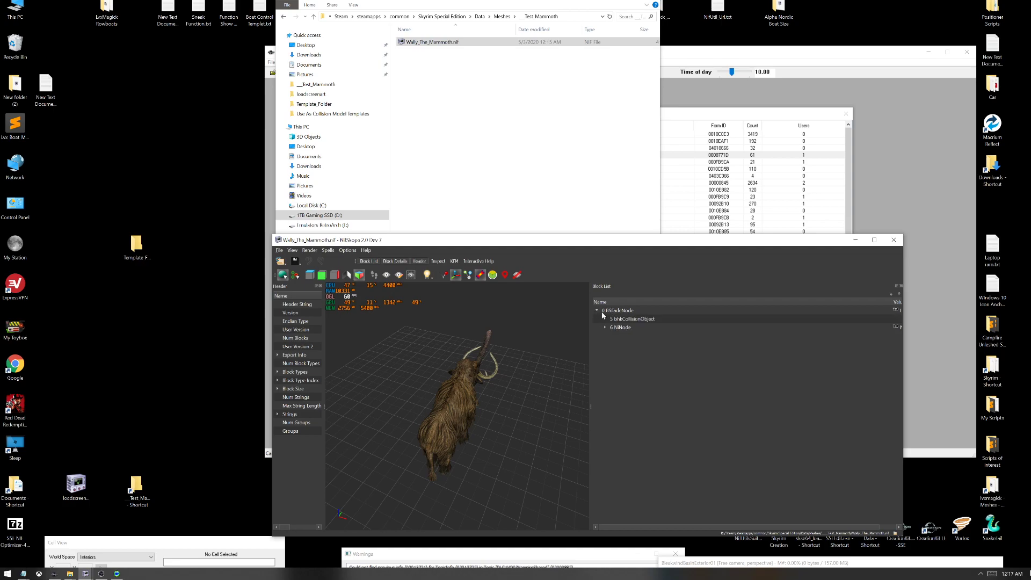
click(615, 321)
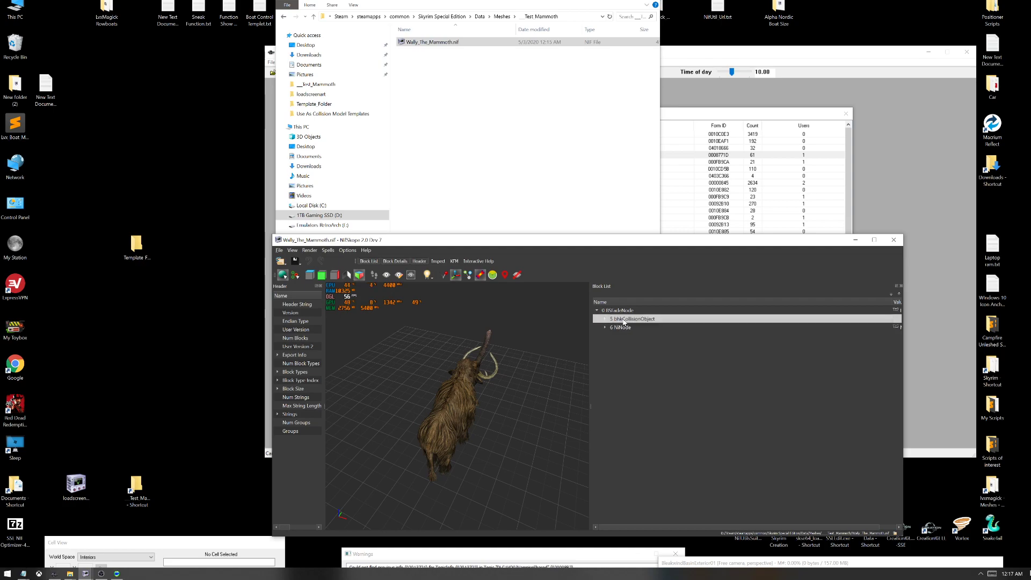
click(605, 320)
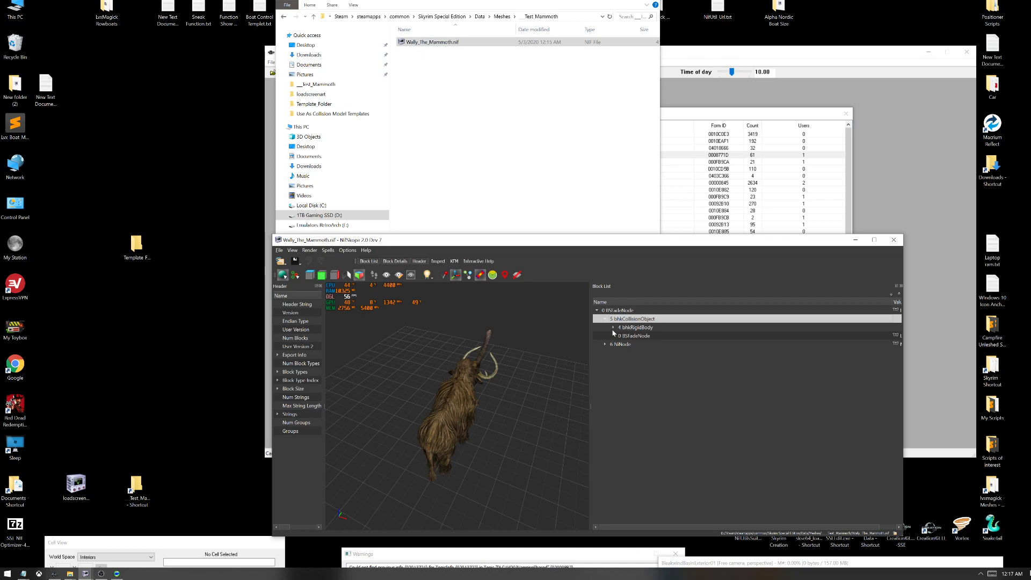
click(613, 328)
click(621, 336)
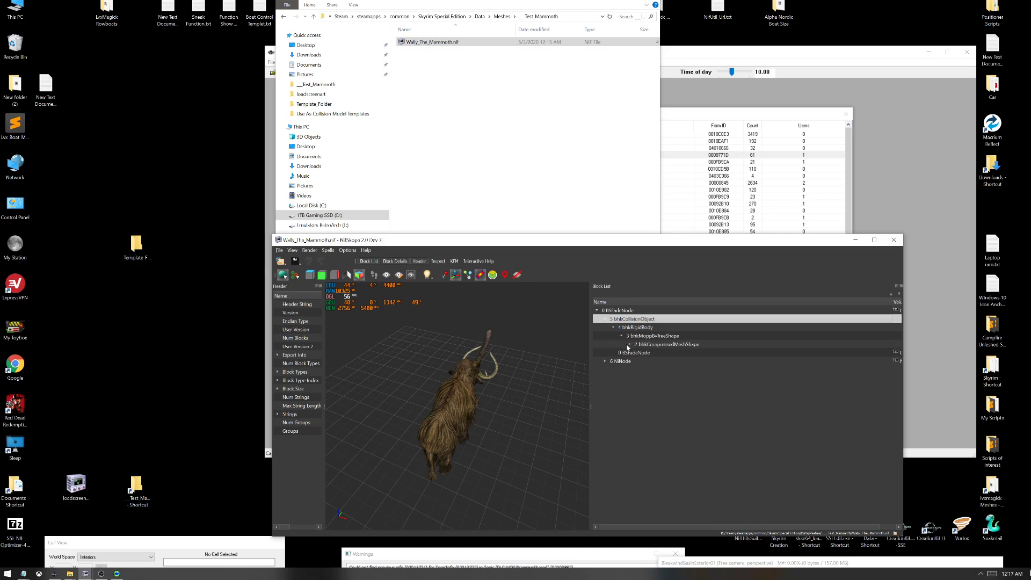
click(630, 344)
Examine each block of the mammoth's collision branch, from the compressed mesh shape data up to the root BSFadeNode
click(644, 354)
click(646, 363)
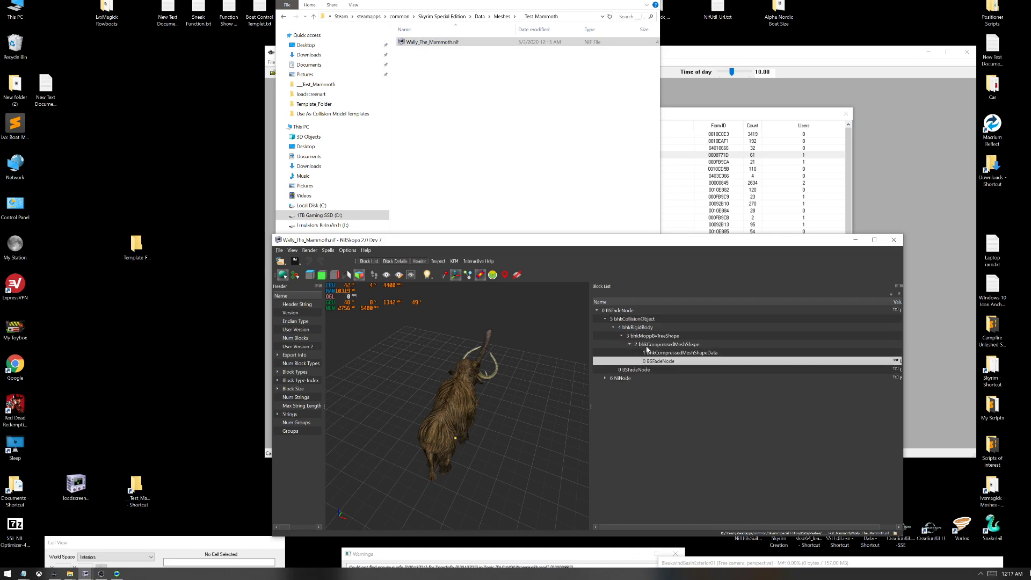
click(649, 353)
click(639, 337)
click(637, 328)
click(632, 321)
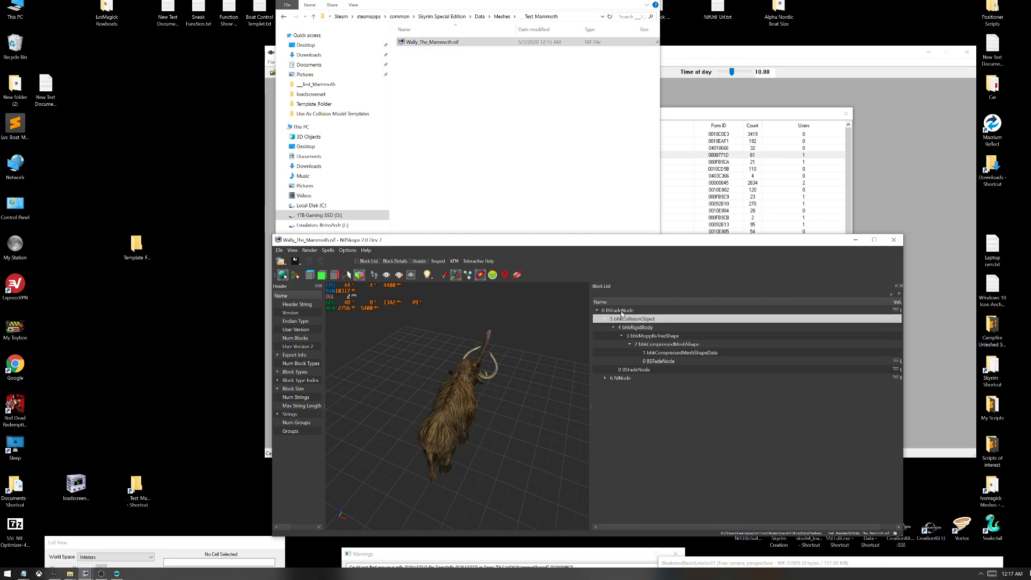
click(608, 312)
Expand the NiNode and check which part of the mammoth each of its three NiTriShape blocks covers
click(606, 379)
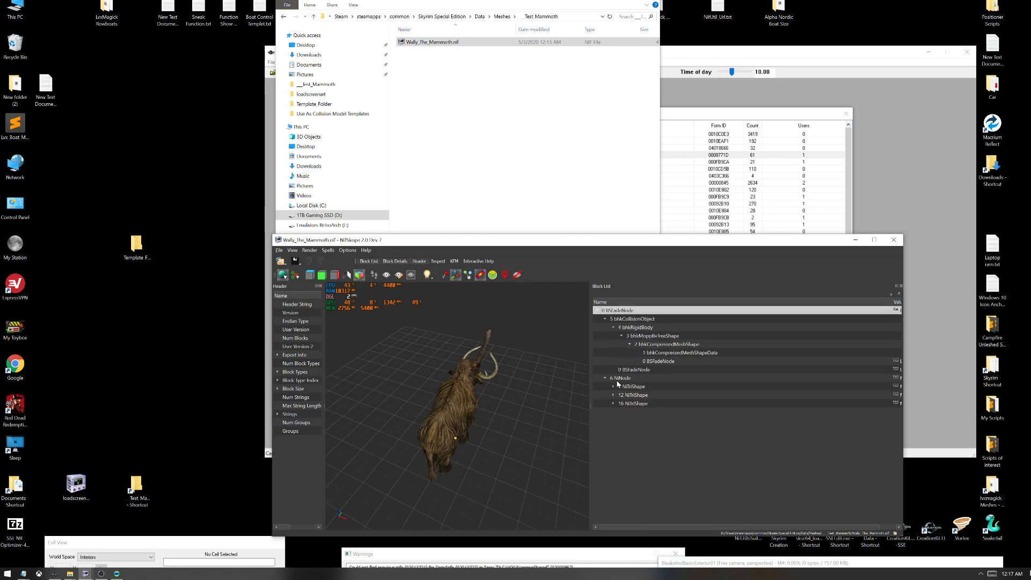
click(623, 387)
click(622, 396)
click(621, 403)
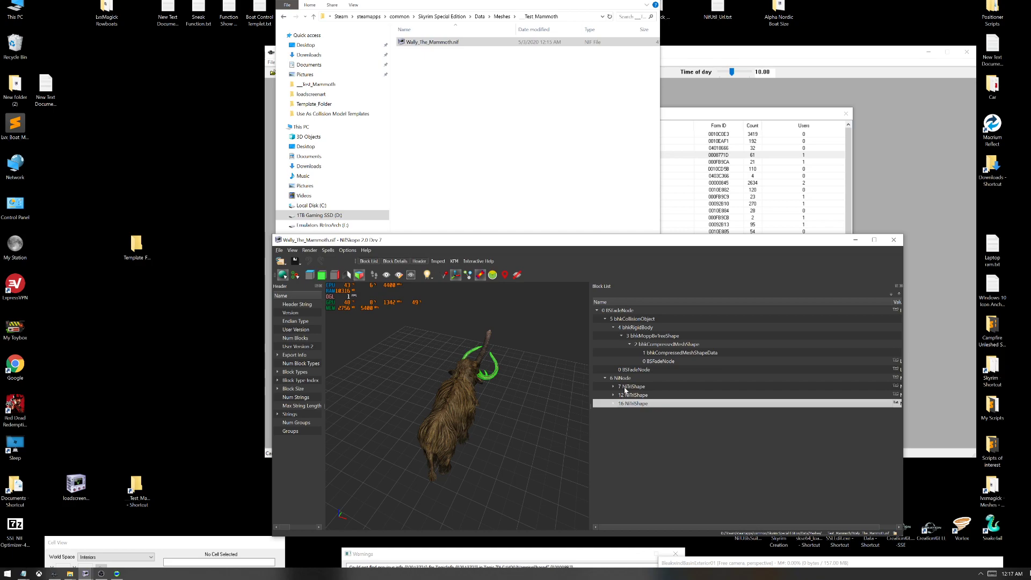
click(624, 387)
click(623, 396)
click(622, 379)
Review the nested BSFadeNode references and the collision blocks above them, finishing on the root BSFadeNode
click(644, 361)
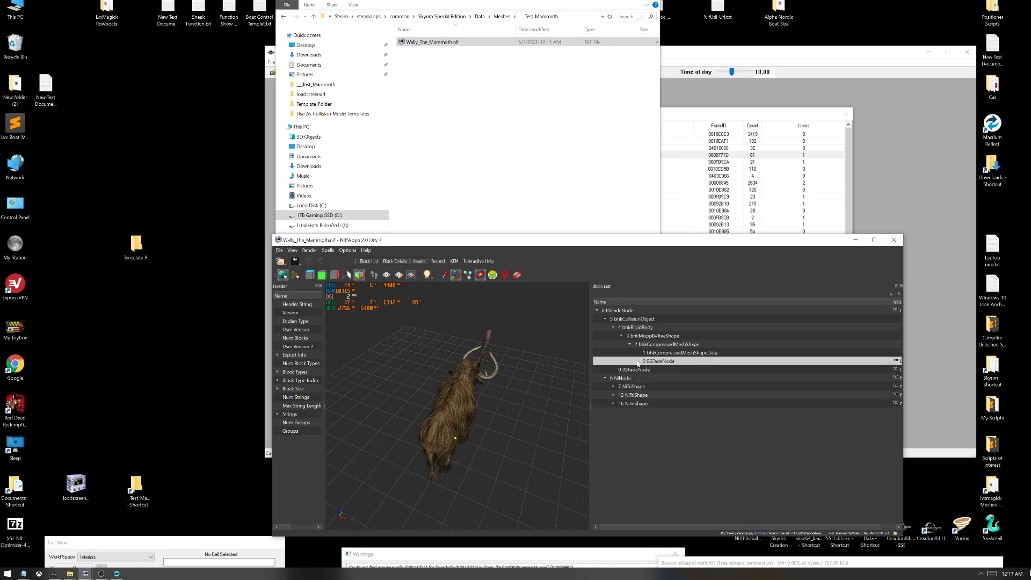
click(639, 370)
click(645, 345)
click(642, 336)
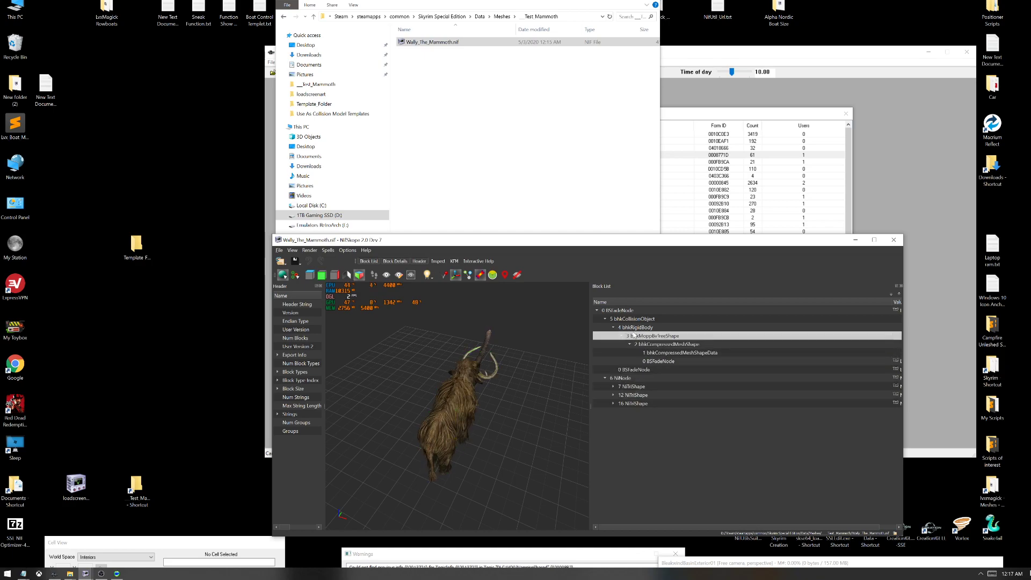
click(635, 327)
click(626, 319)
click(612, 310)
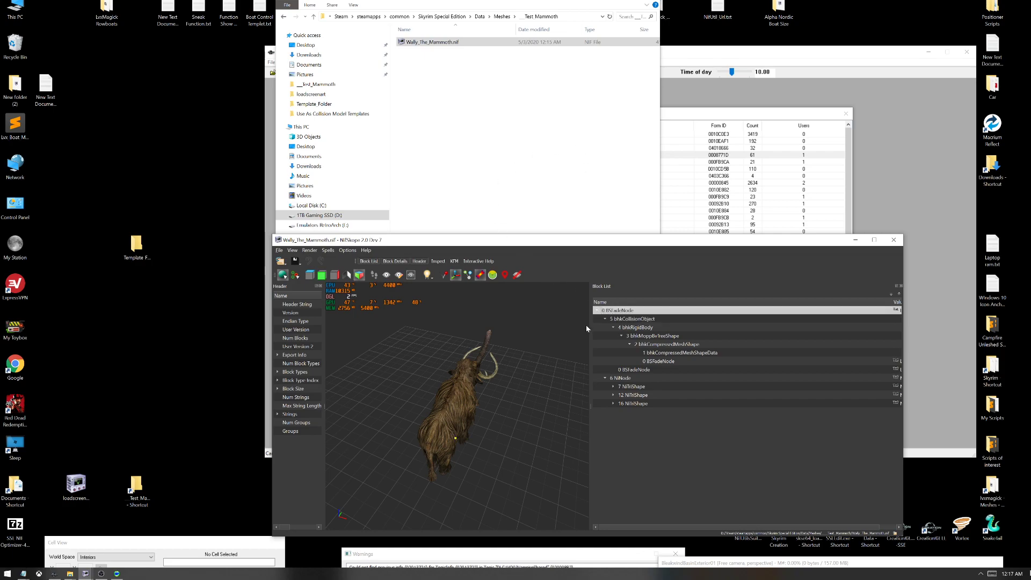
Reposition the mammoth mesh window so the file listing and folder path behind it stay accessible
drag(556, 240, 480, 65)
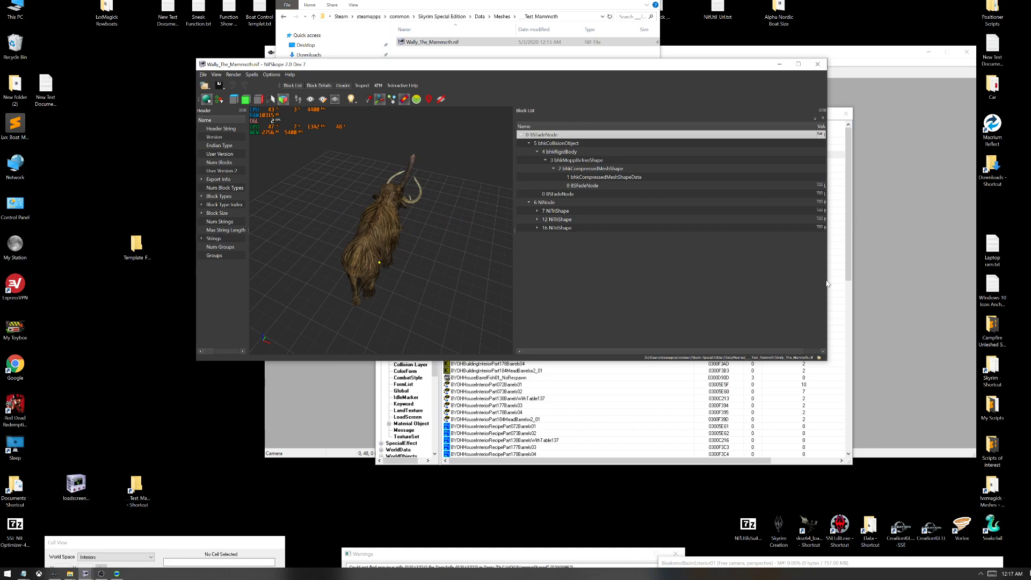
drag(828, 280, 818, 282)
drag(836, 316, 827, 316)
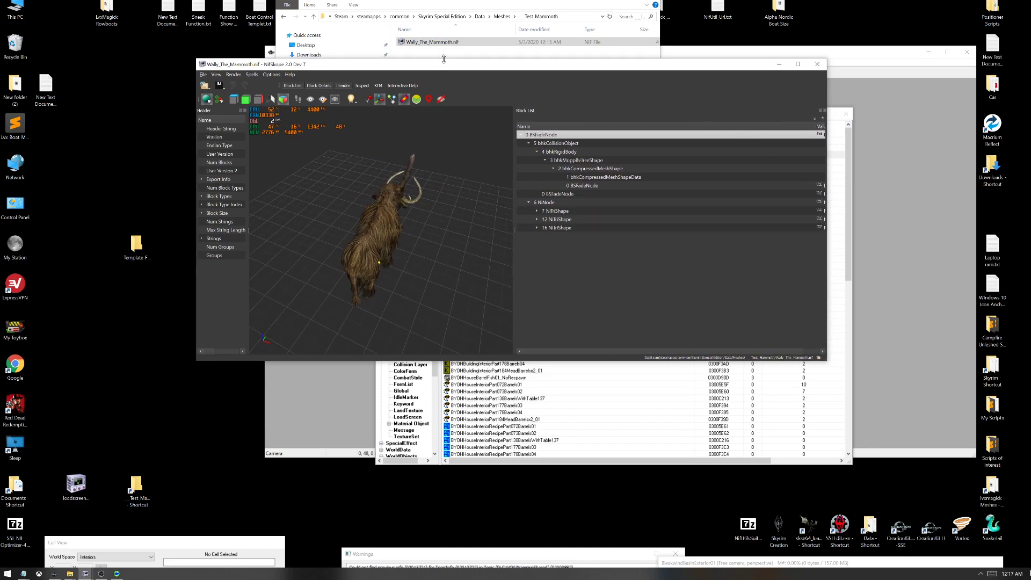
drag(444, 64, 450, 166)
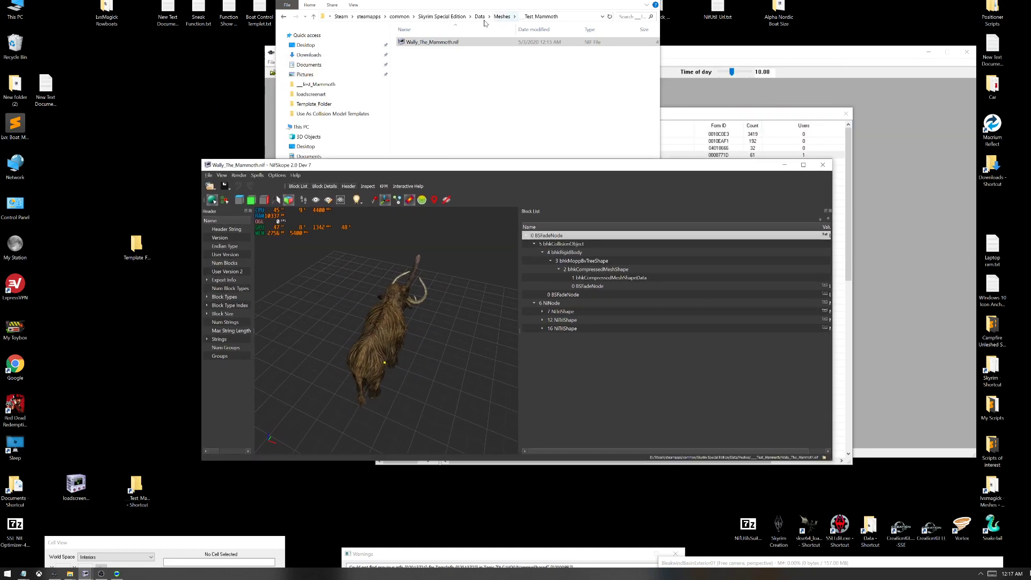
Browse the game's Meshes folder for a reference mesh, checking the armor folder and its falmer subfolder
click(502, 17)
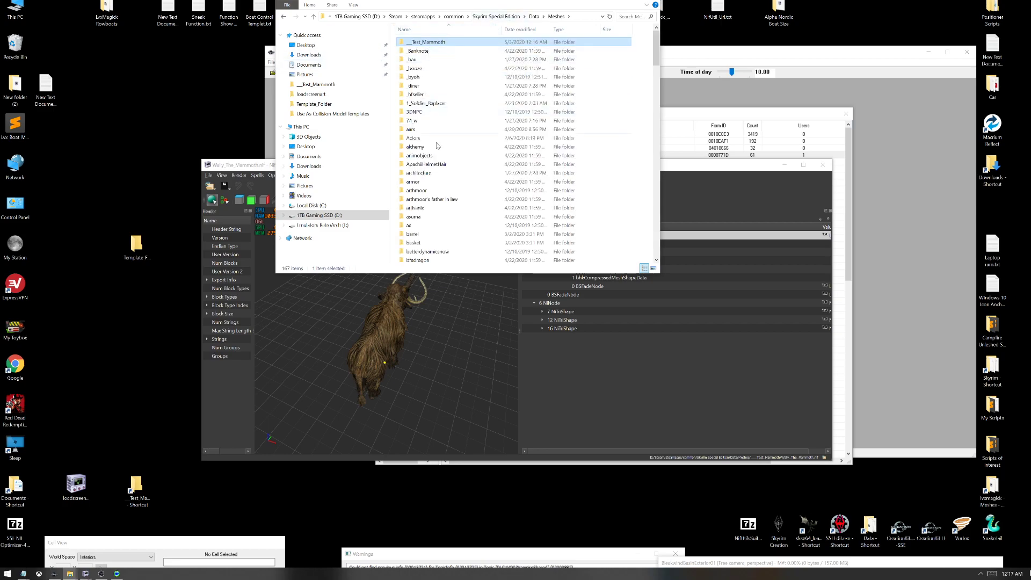
double_click(423, 180)
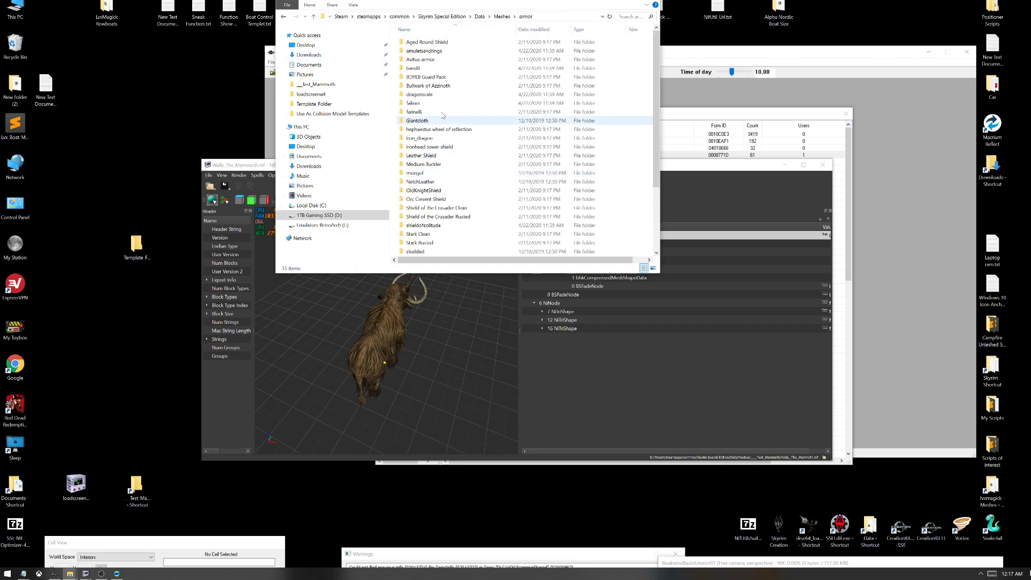
double_click(419, 103)
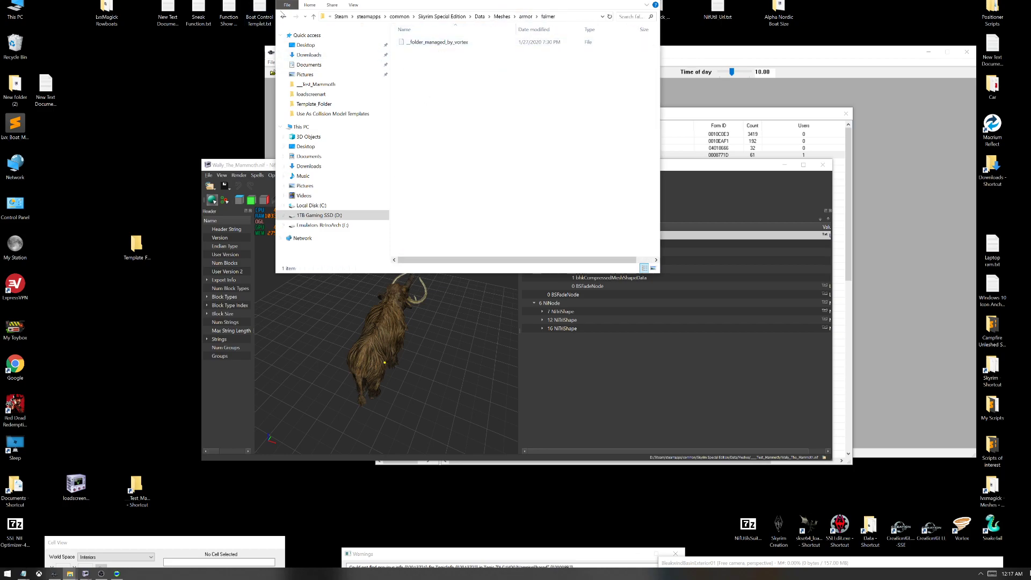
click(284, 17)
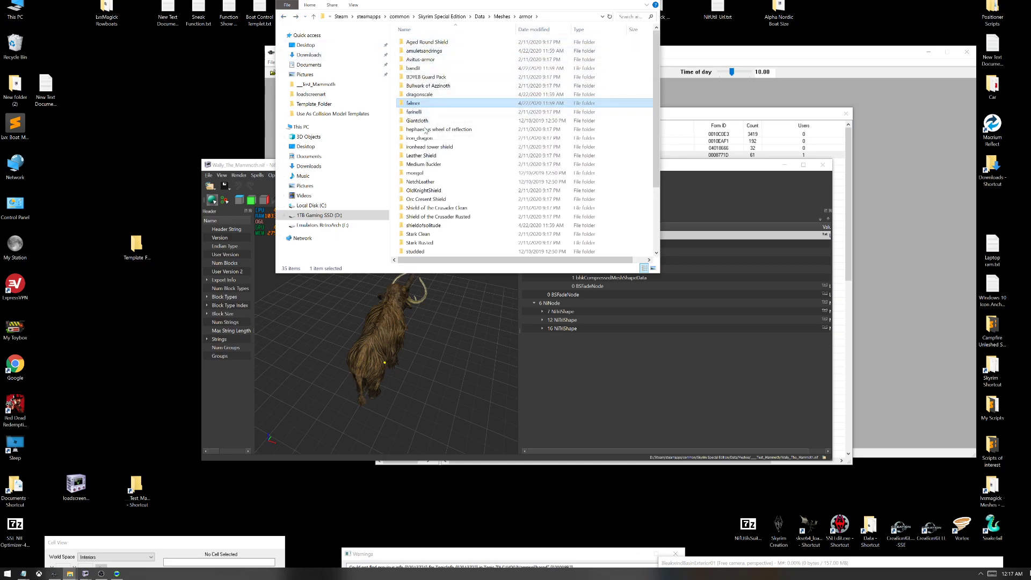
scroll(414, 190, down, 2)
scroll(412, 193, down, 2)
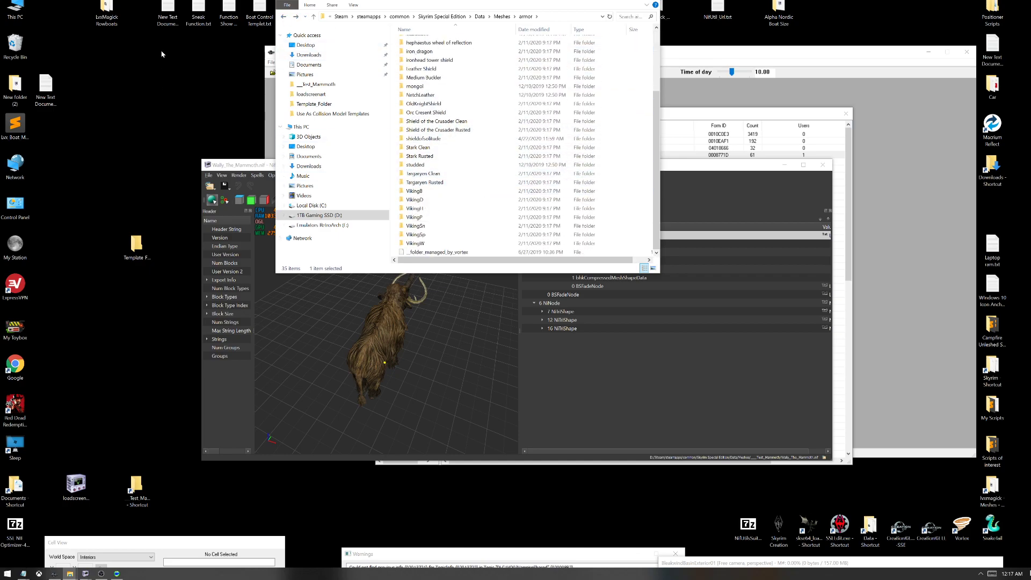
Open norhitchpost01.nif from Skyrim ASSETS\meshes\dungeons\nordic\clutter on the E: drive
double_click(15, 8)
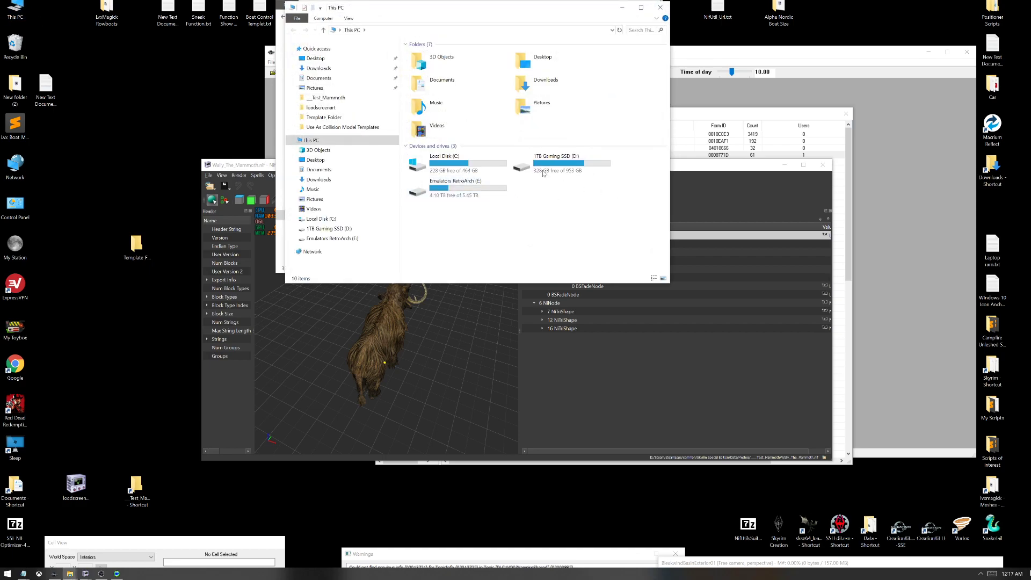
double_click(483, 188)
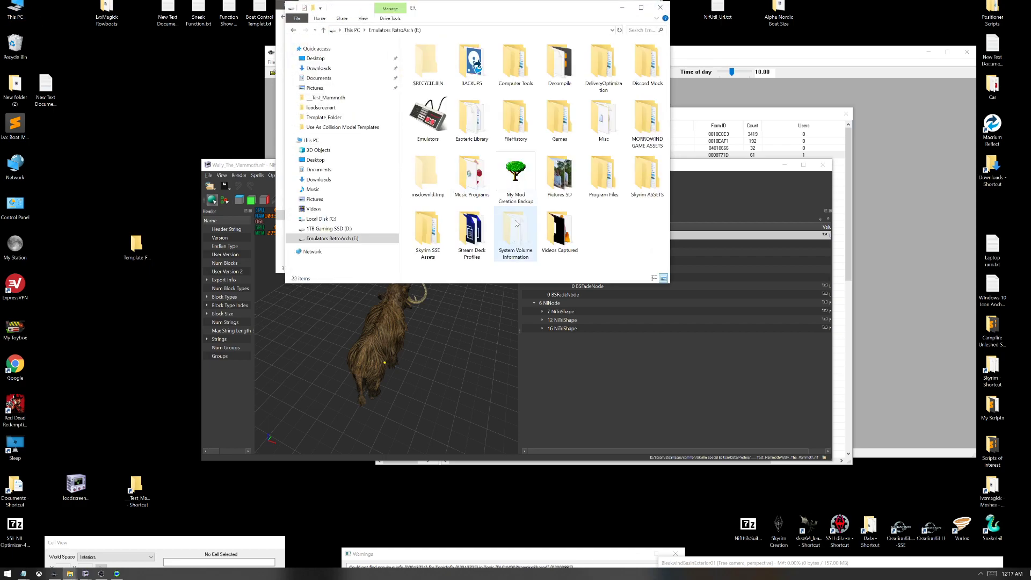
double_click(639, 177)
double_click(424, 64)
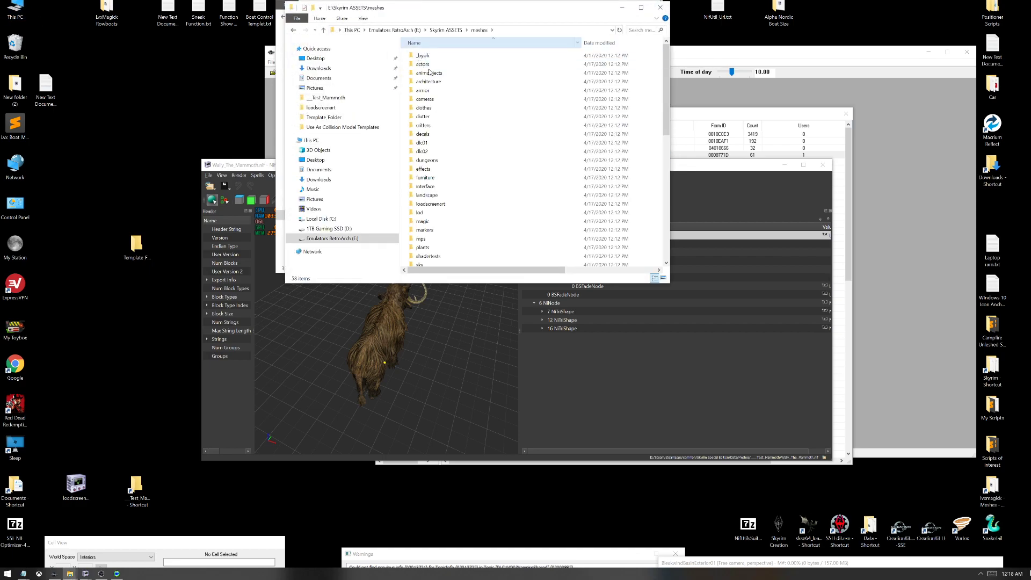
double_click(424, 161)
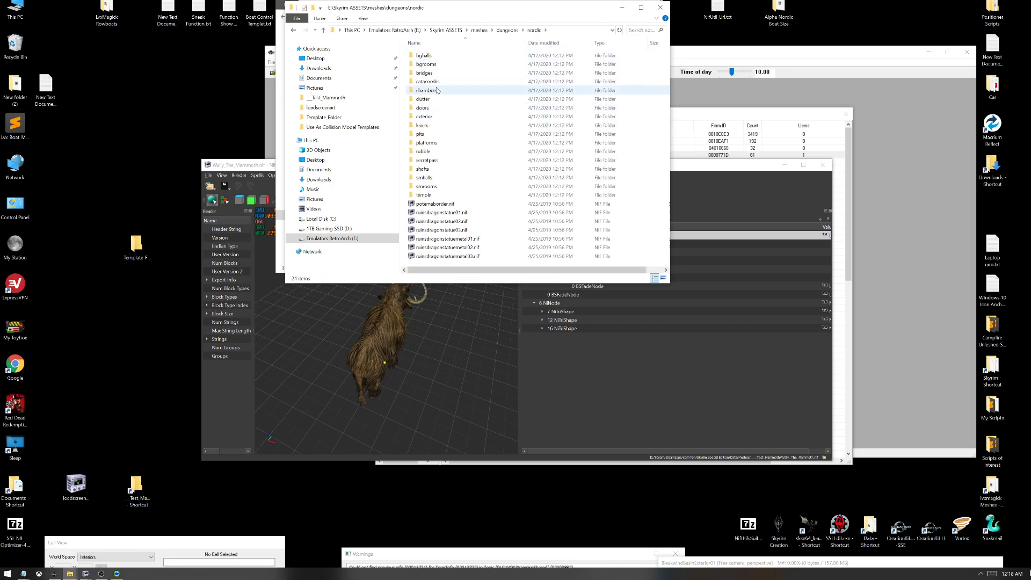
double_click(437, 98)
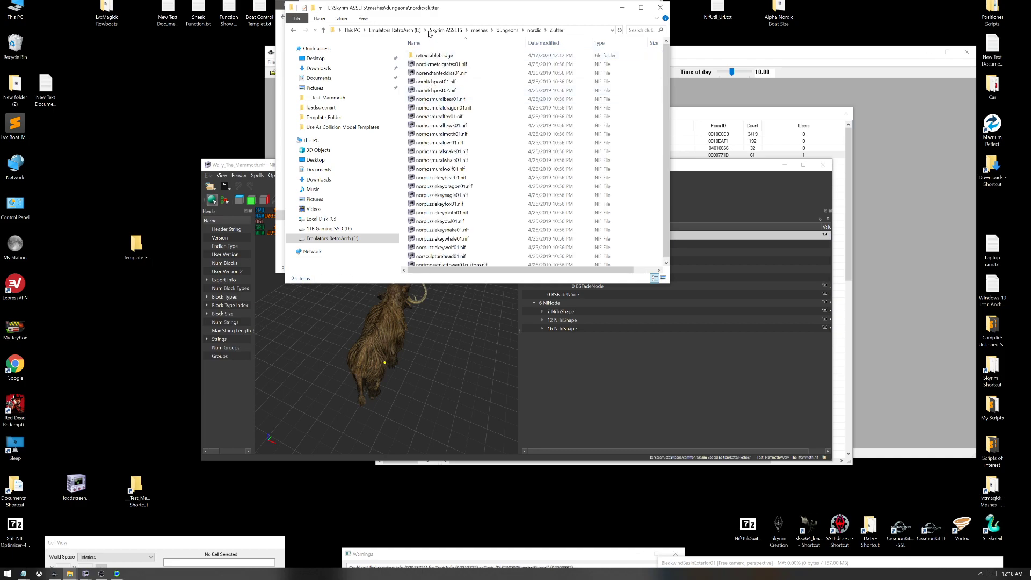
double_click(436, 82)
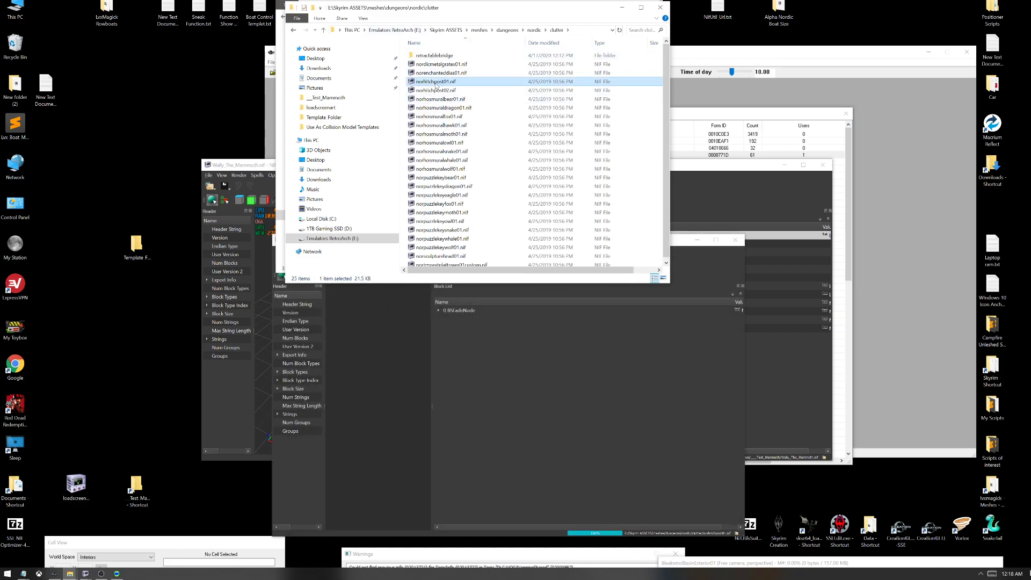
Expand the hitch post's root BSFadeNode and select its BSXFlags block
click(437, 310)
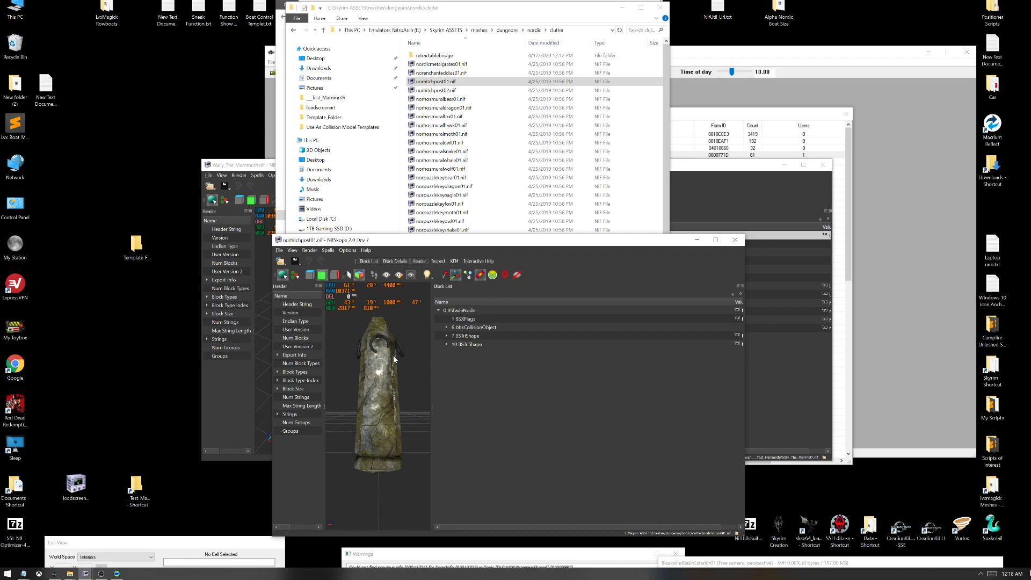
drag(376, 386, 427, 320)
click(468, 319)
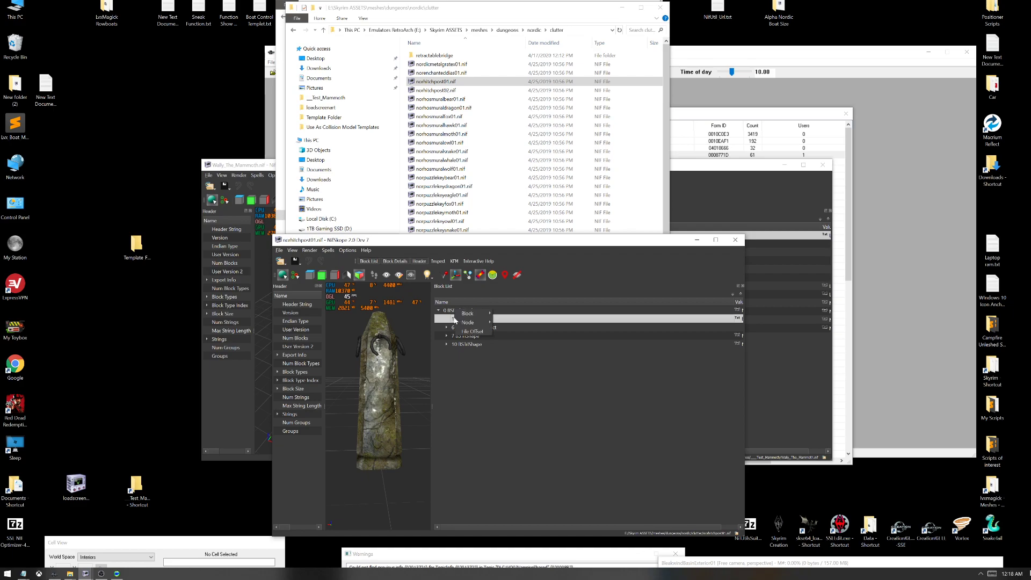
Switch the hitch post's block list from the tree view to Show Blocks in List
click(292, 251)
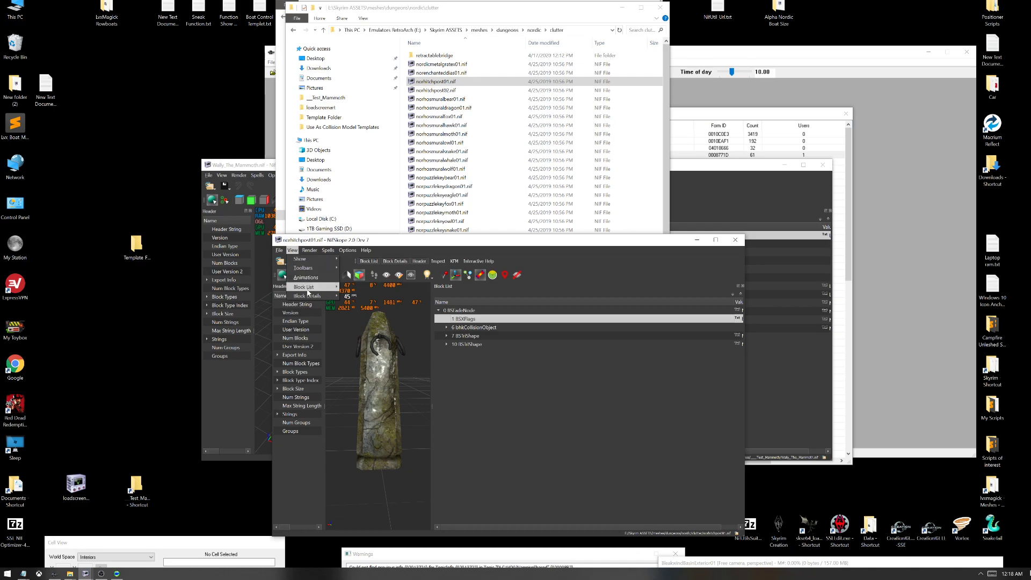
mouse_move(310, 296)
click(371, 296)
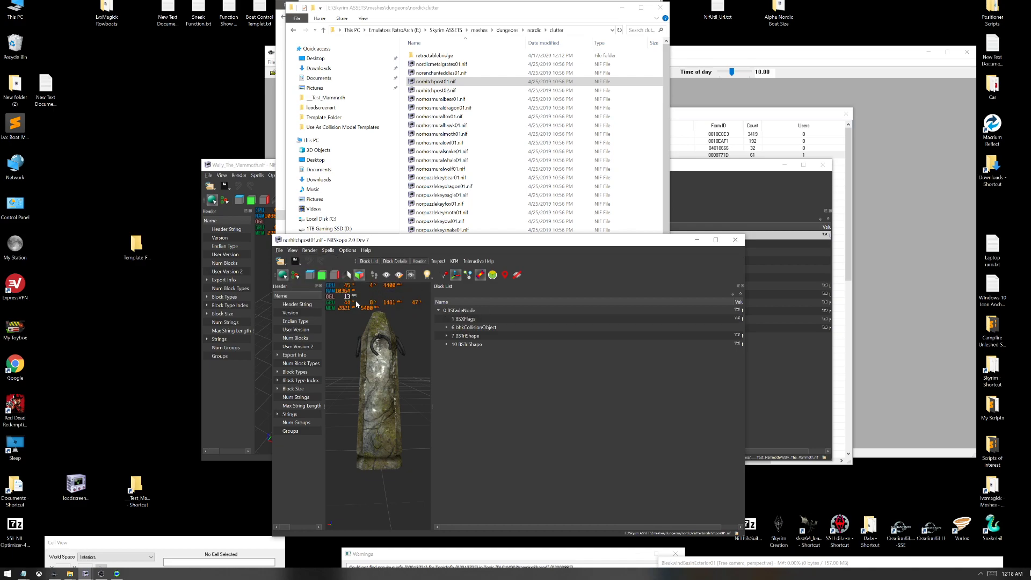
click(293, 251)
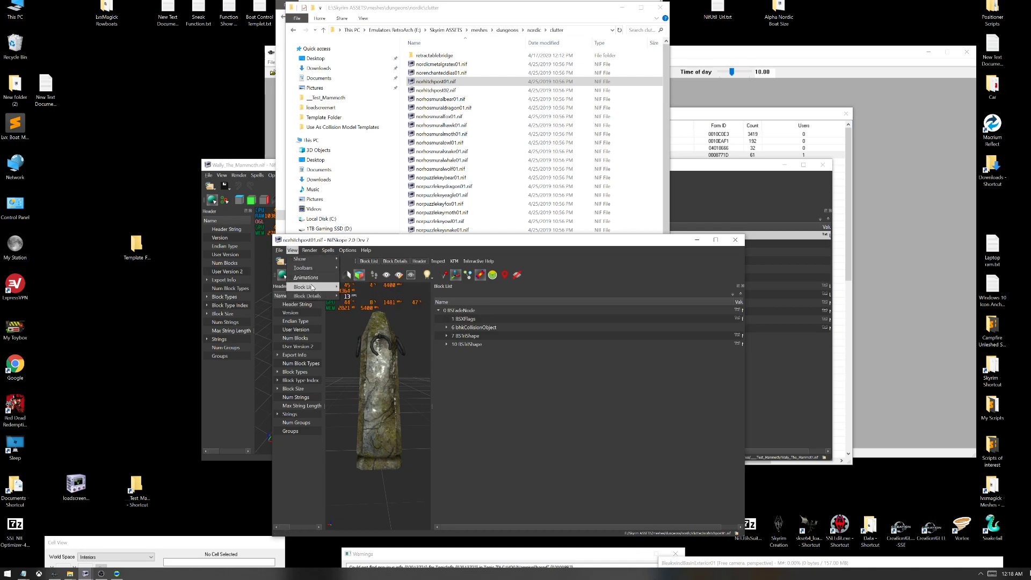
mouse_move(316, 289)
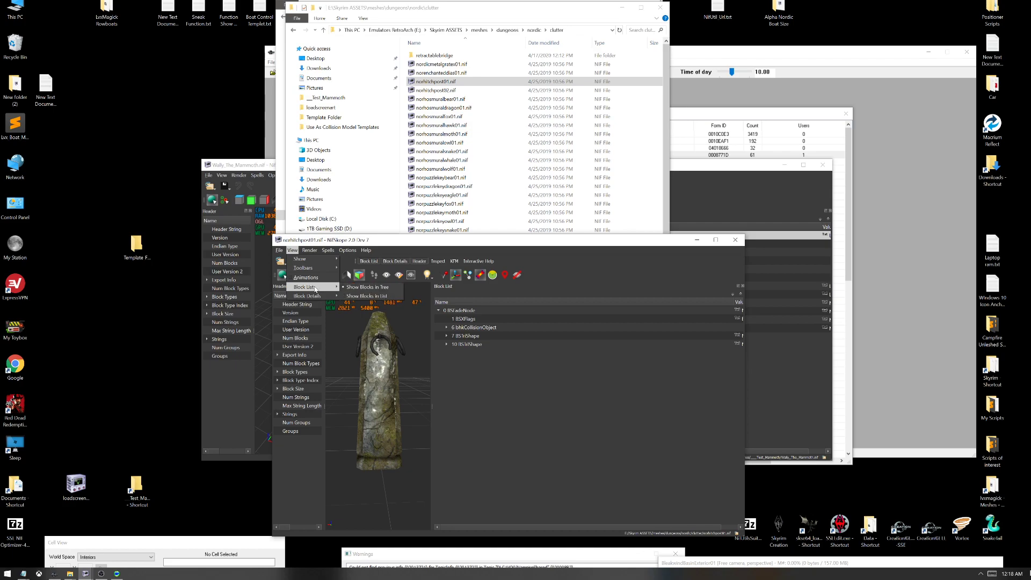
click(367, 296)
Select the BSXFlags block in the hitch post's flat block list
click(292, 251)
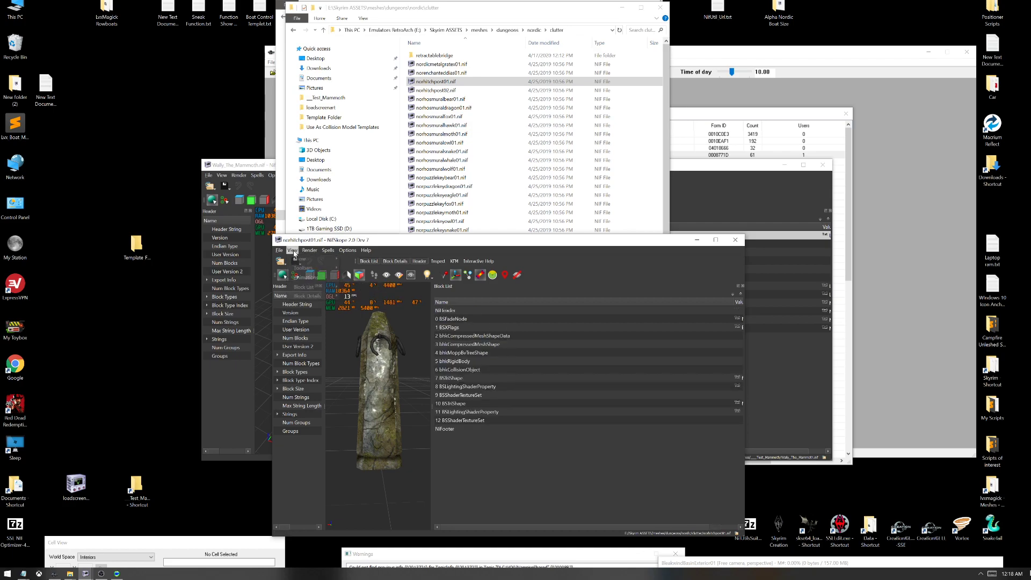
mouse_move(314, 296)
click(355, 305)
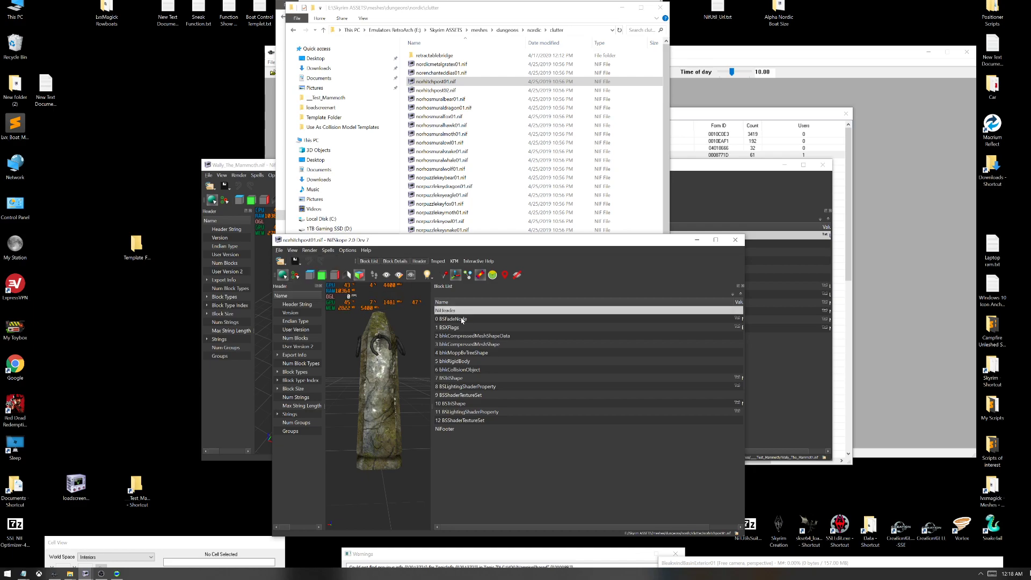
click(450, 328)
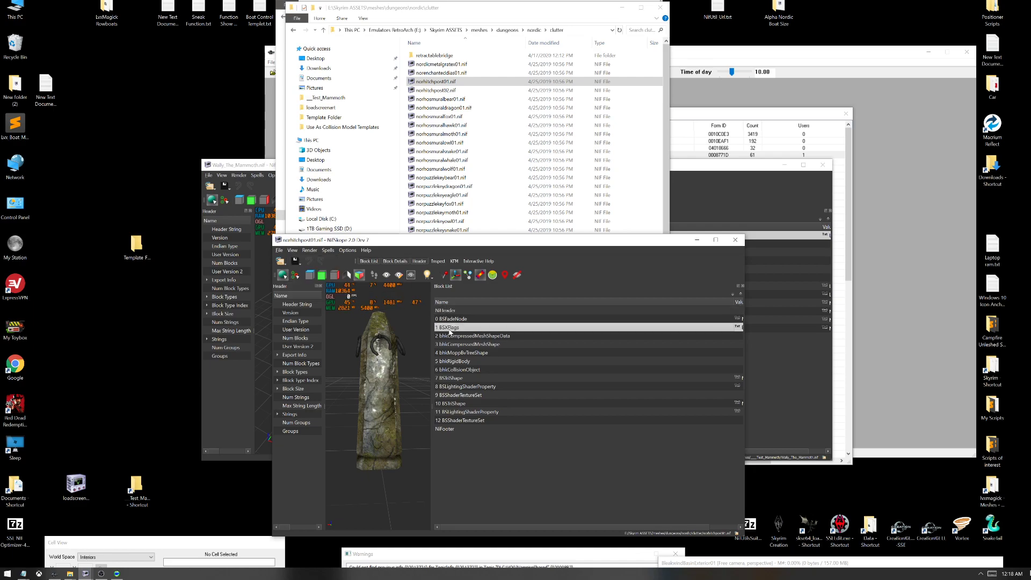
Check the Inspect and Interactive Help panels for the hitch post, close them, and reselect its BSXFlags block
click(439, 261)
click(459, 430)
click(456, 422)
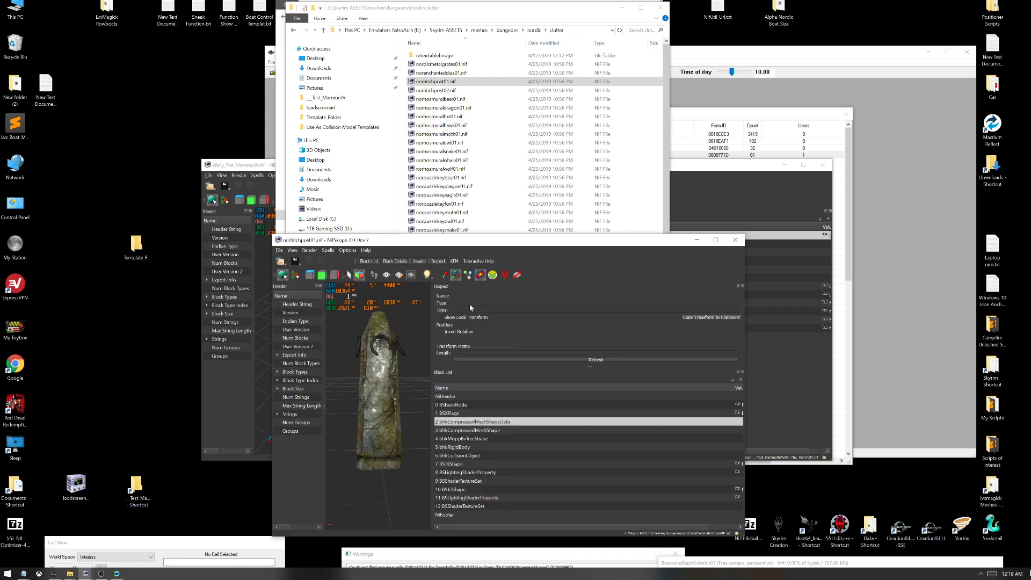
click(475, 263)
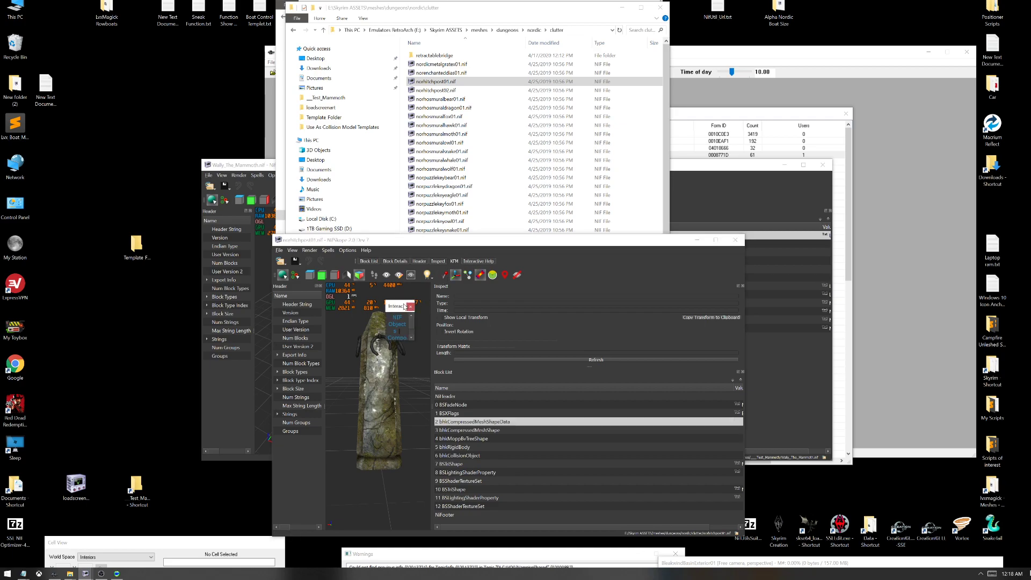
click(453, 261)
click(452, 262)
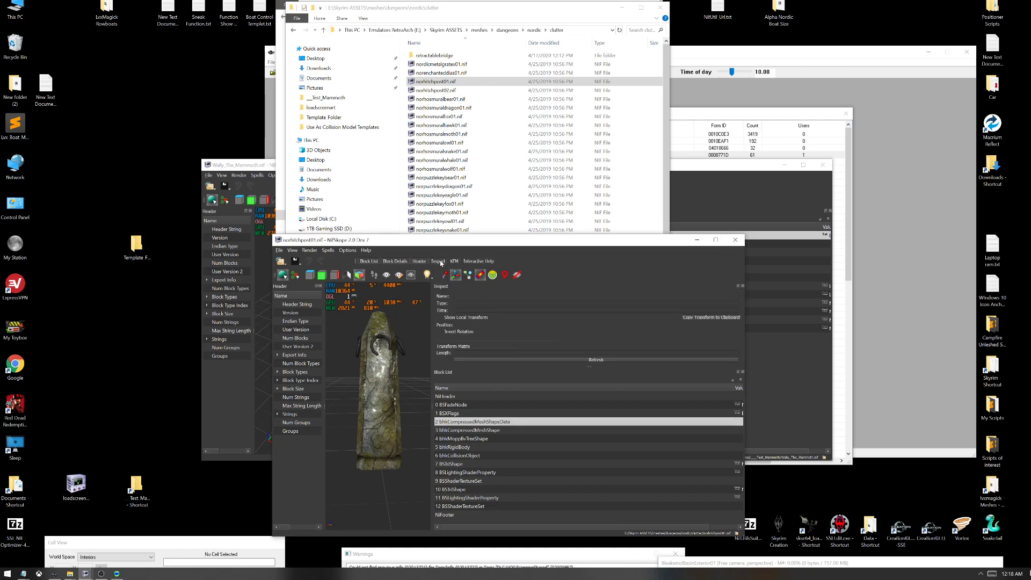
click(437, 261)
drag(356, 261, 365, 261)
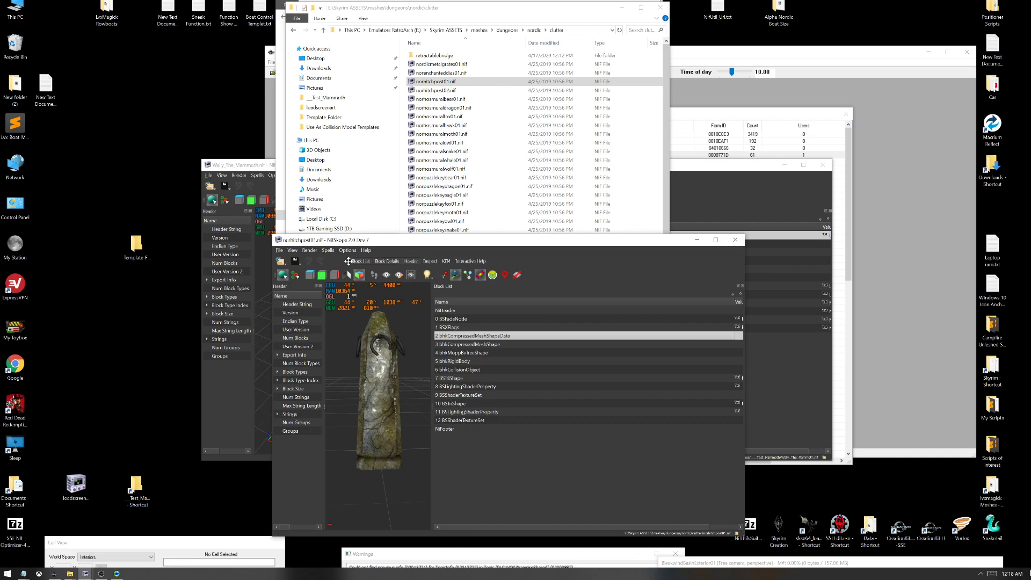
click(447, 326)
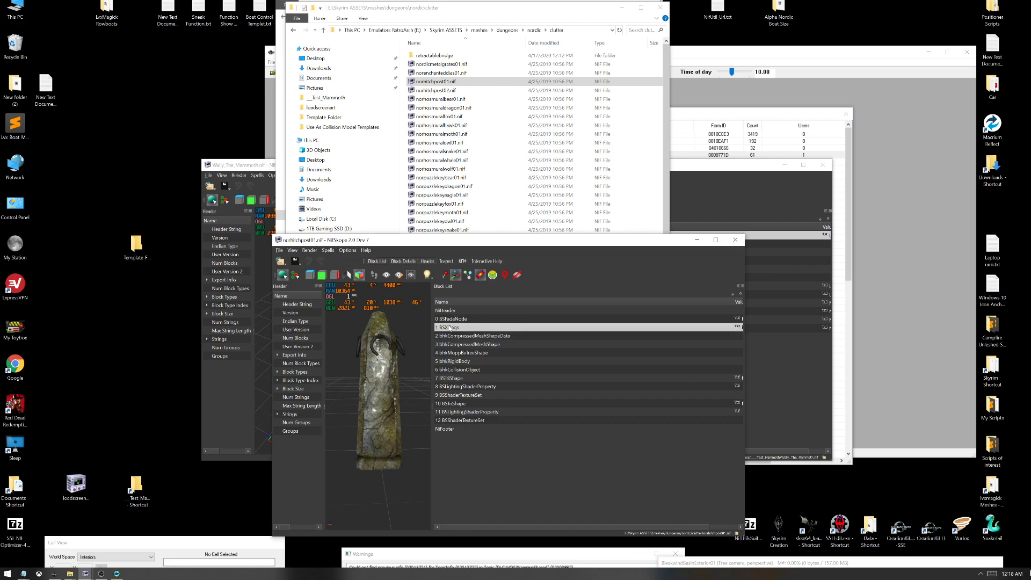
mouse_move(447, 329)
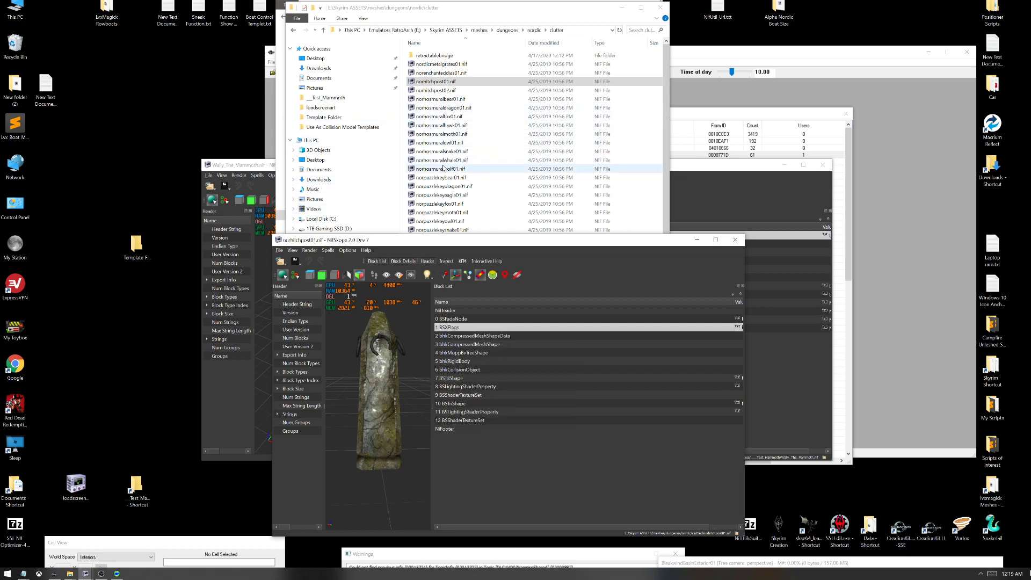
Bring forward the steamcenturionstatic.nif window and reposition it above the hitch post window
click(436, 99)
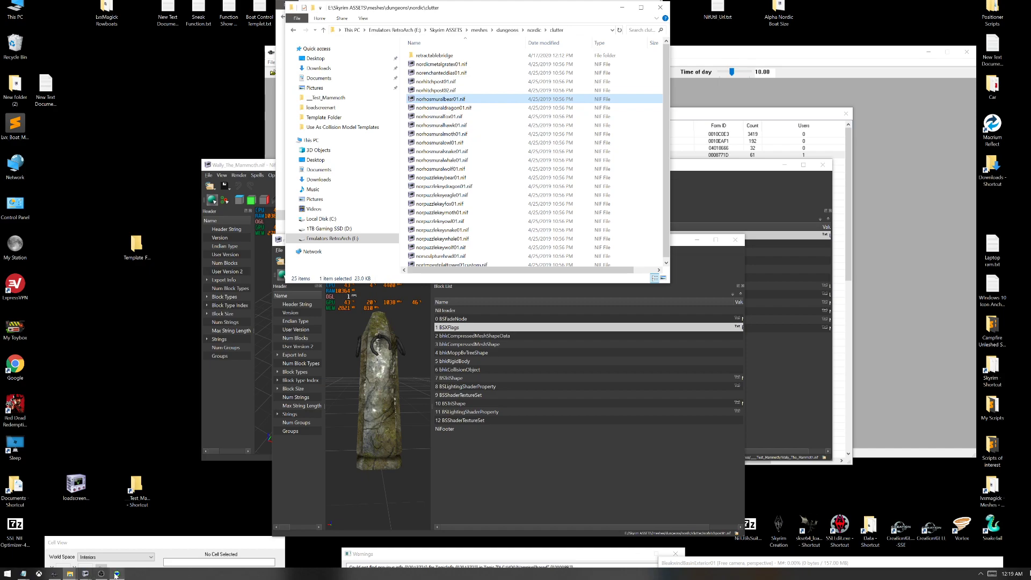
mouse_move(62, 574)
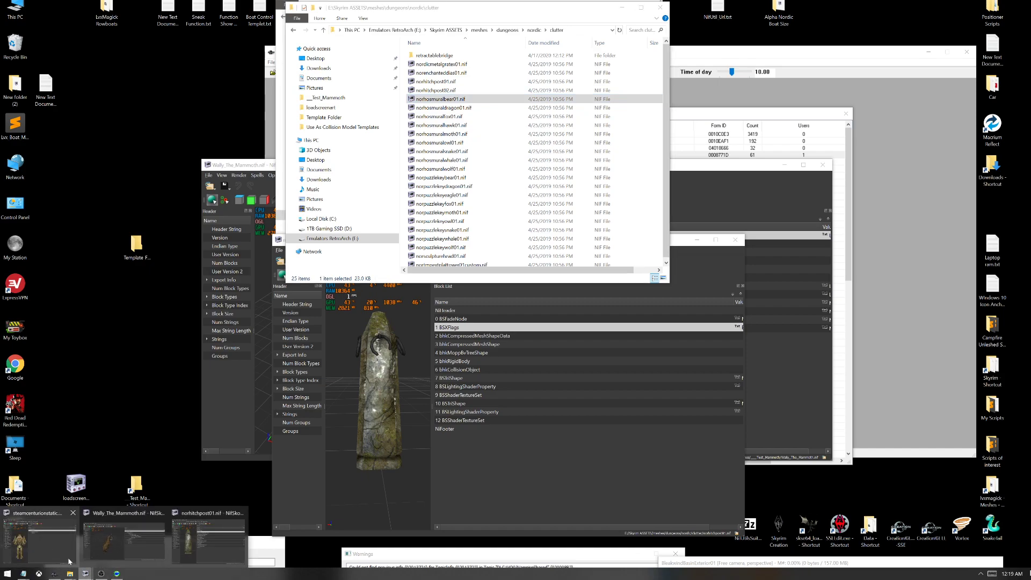
click(112, 509)
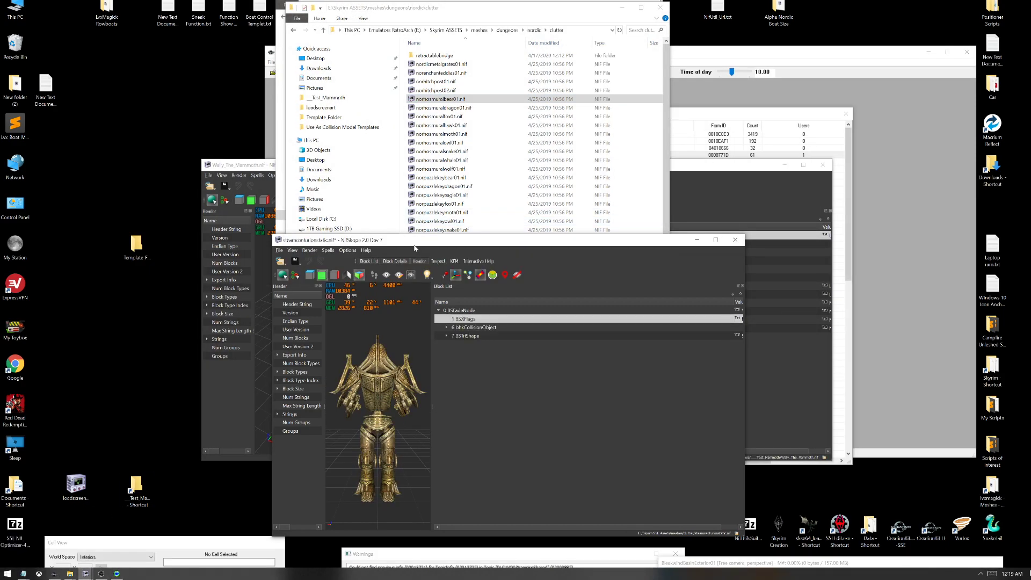
drag(415, 248, 477, 98)
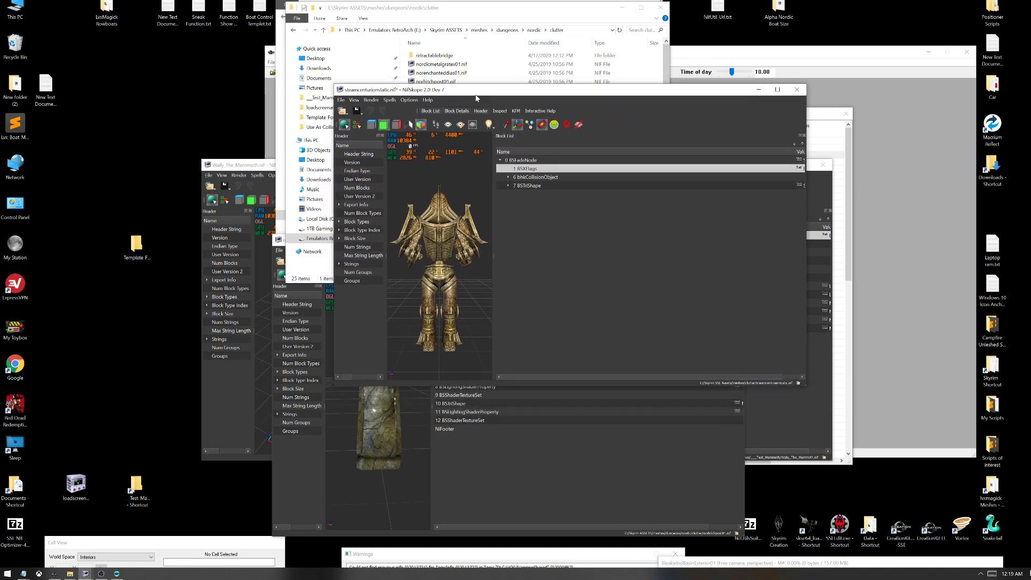
Browse Skyrim SSE Assets\meshes\clutter on the E: drive to locate steamcenturionstatic.nif, and close the folder window
double_click(15, 9)
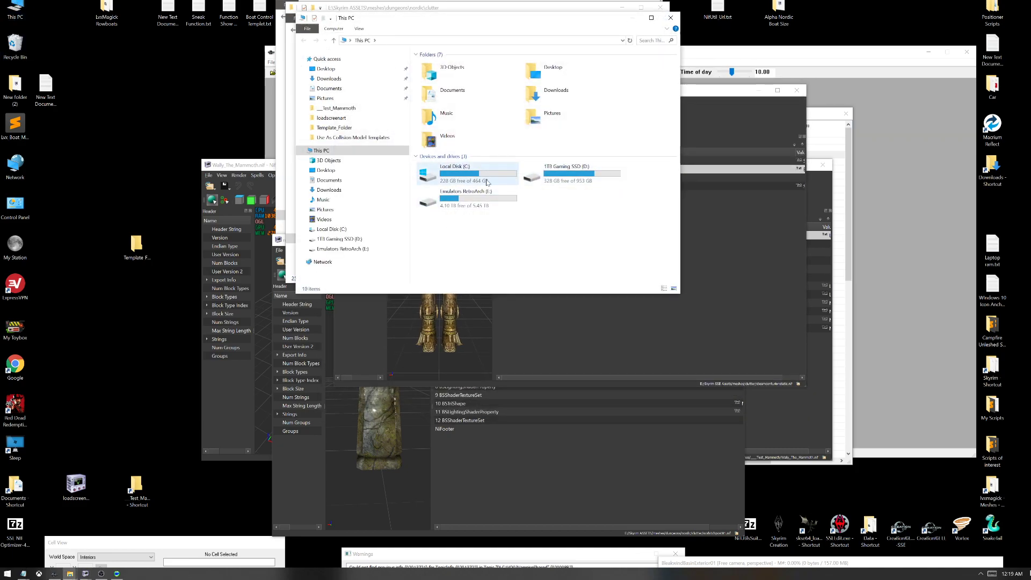
double_click(464, 198)
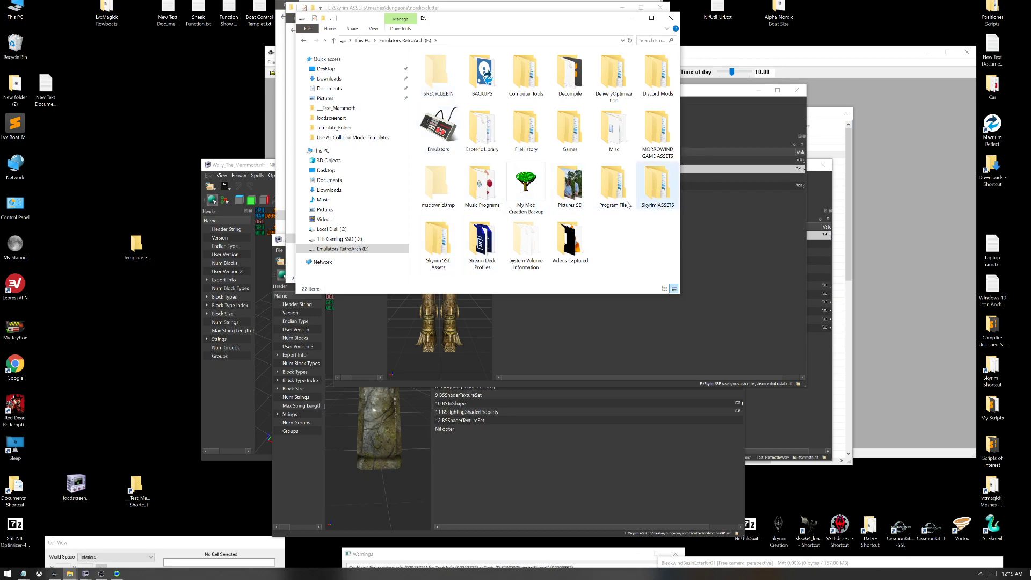
double_click(442, 246)
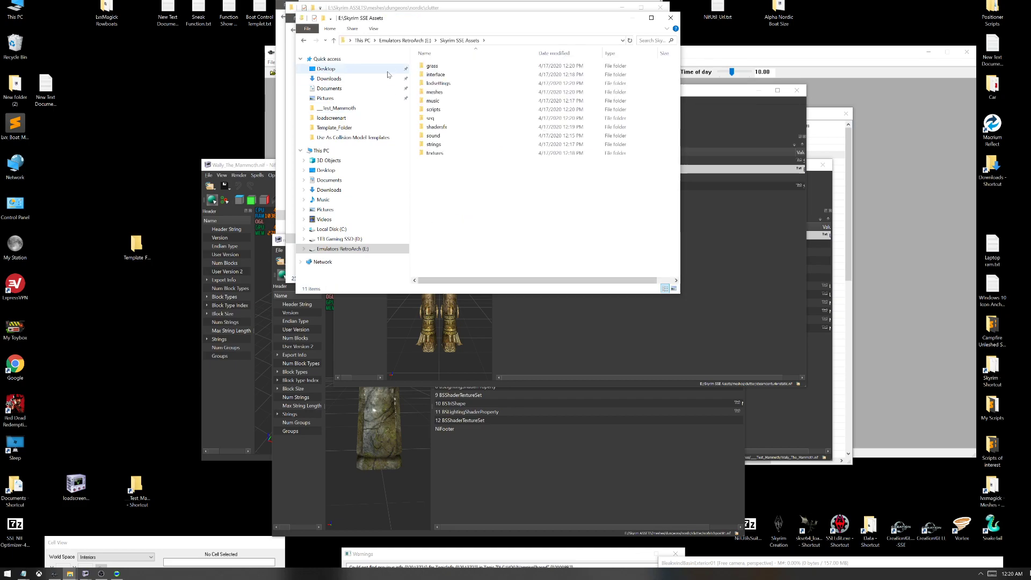
double_click(435, 92)
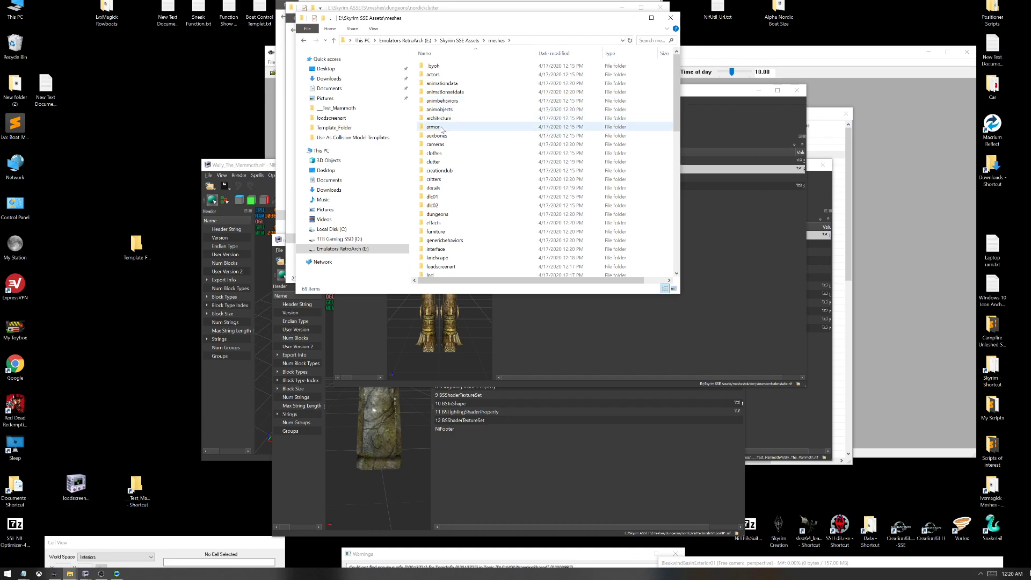
double_click(433, 162)
scroll(428, 162, down, 20)
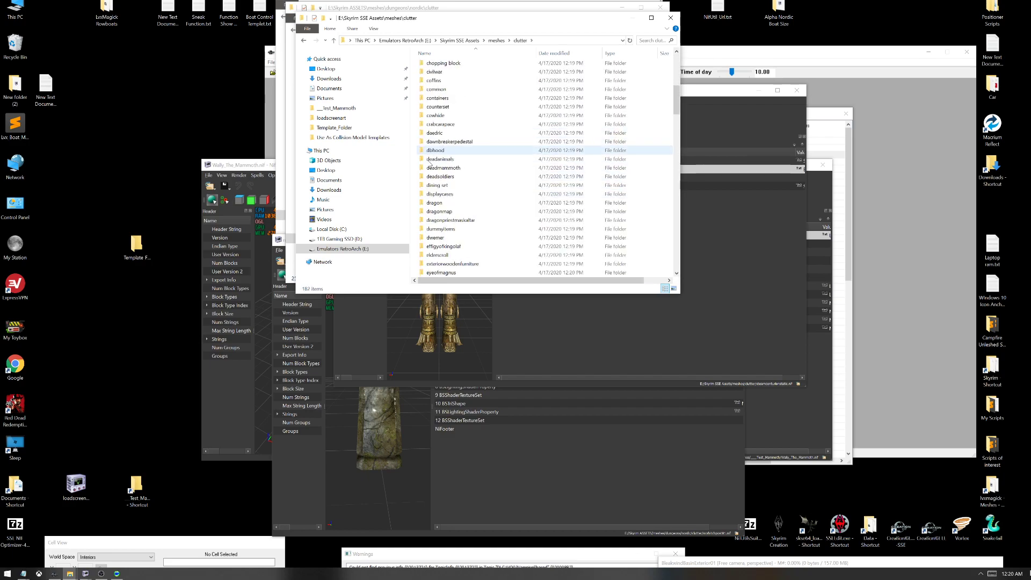
scroll(429, 164, up, 1)
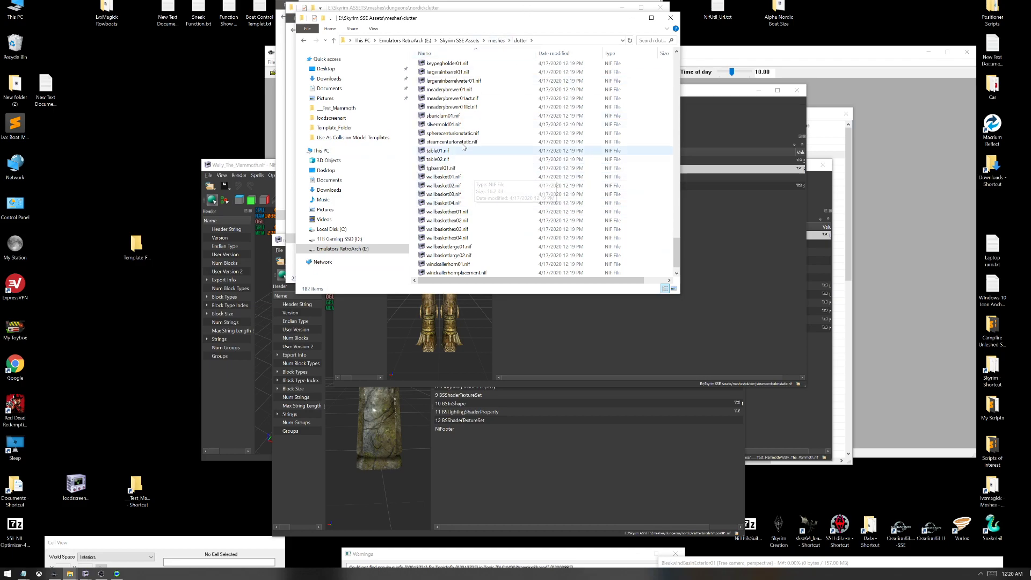
click(670, 18)
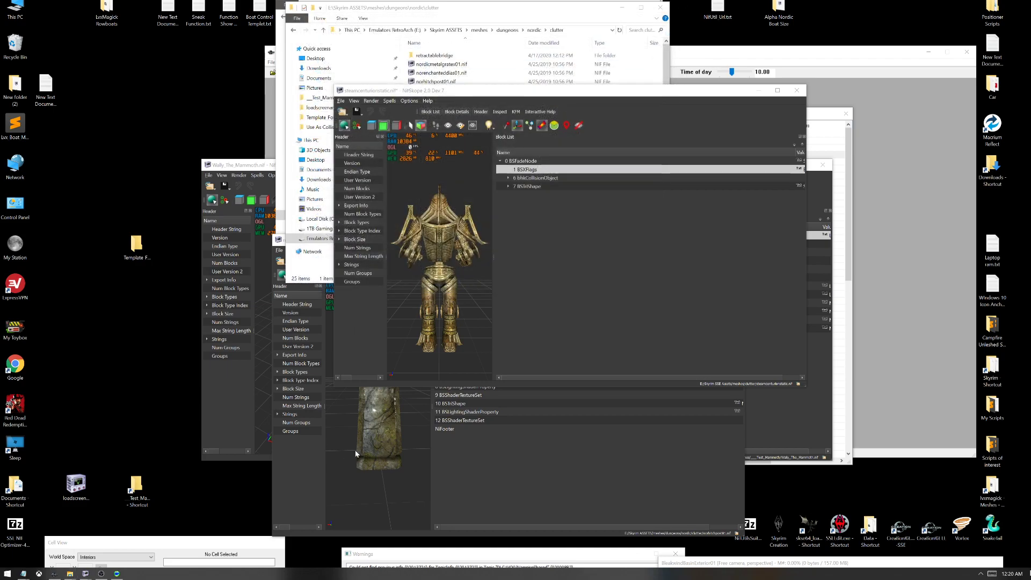
Copy the BSXFlags block of steamcenturionstatic.nif as a branch
click(518, 173)
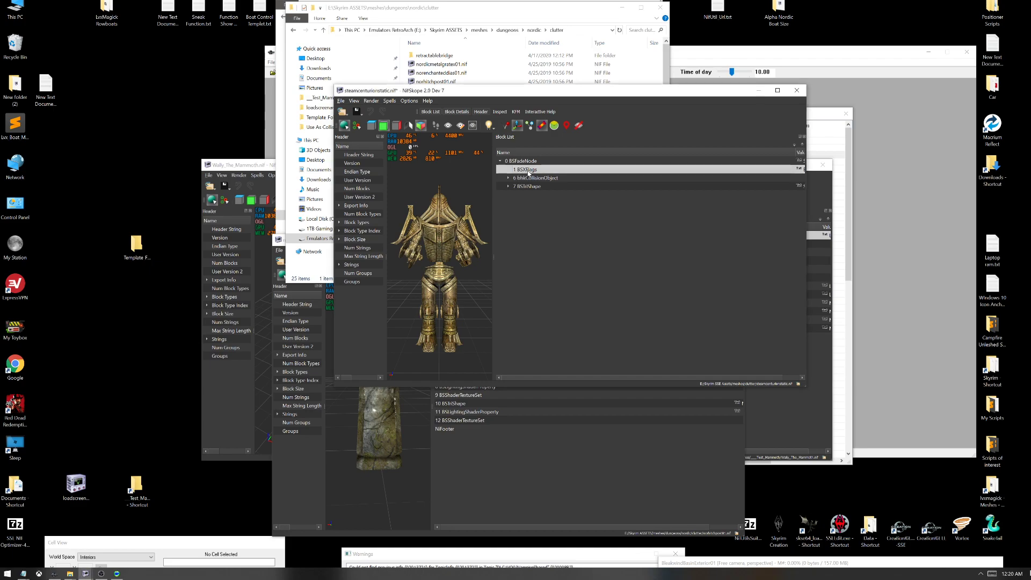
right_click(528, 170)
mouse_move(551, 171)
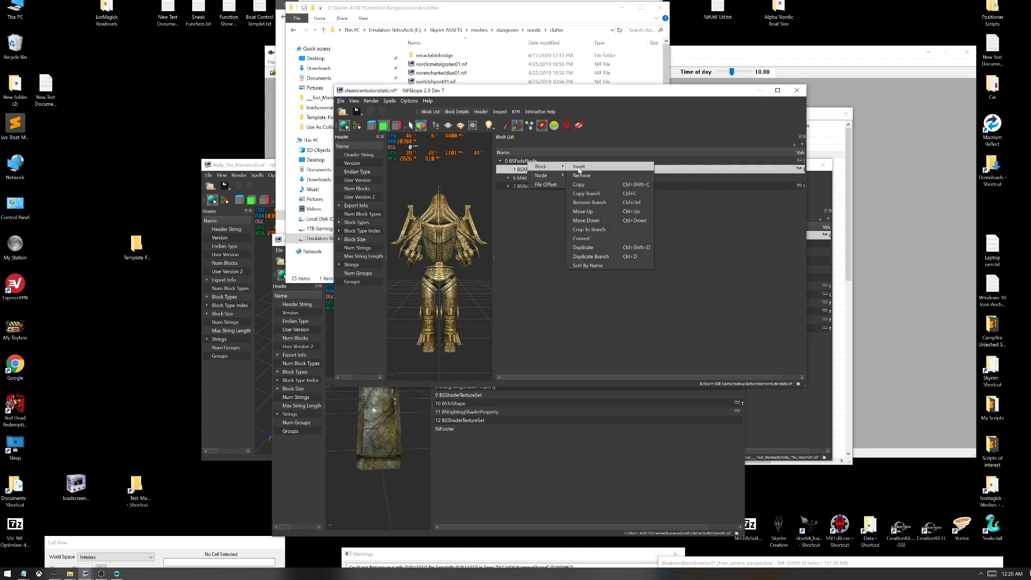
click(587, 195)
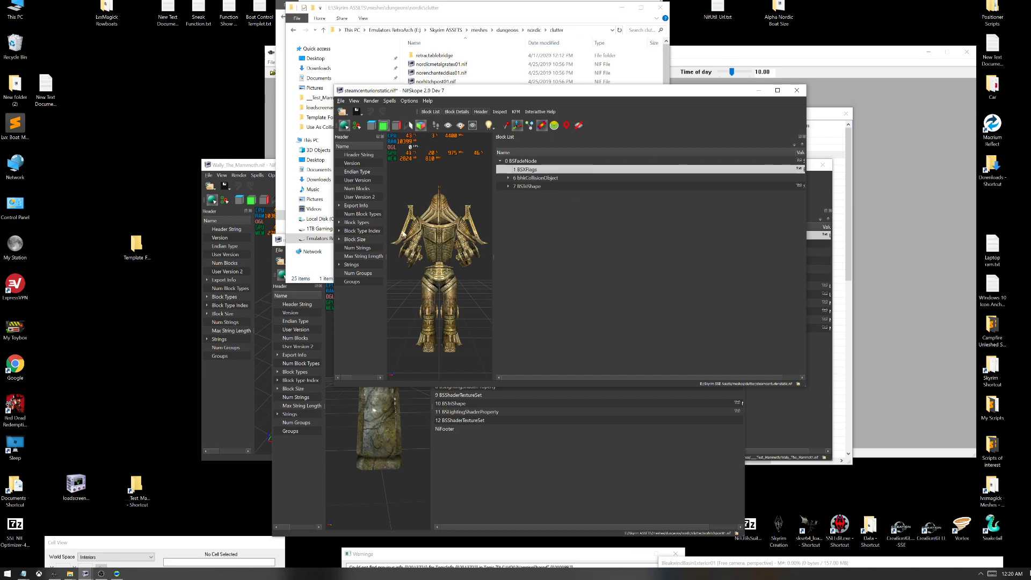
Close steamcenturionstatic.nif, the open folder windows and norhitchpost01.nif, leaving Wally_The_Mammoth.nif open
click(797, 93)
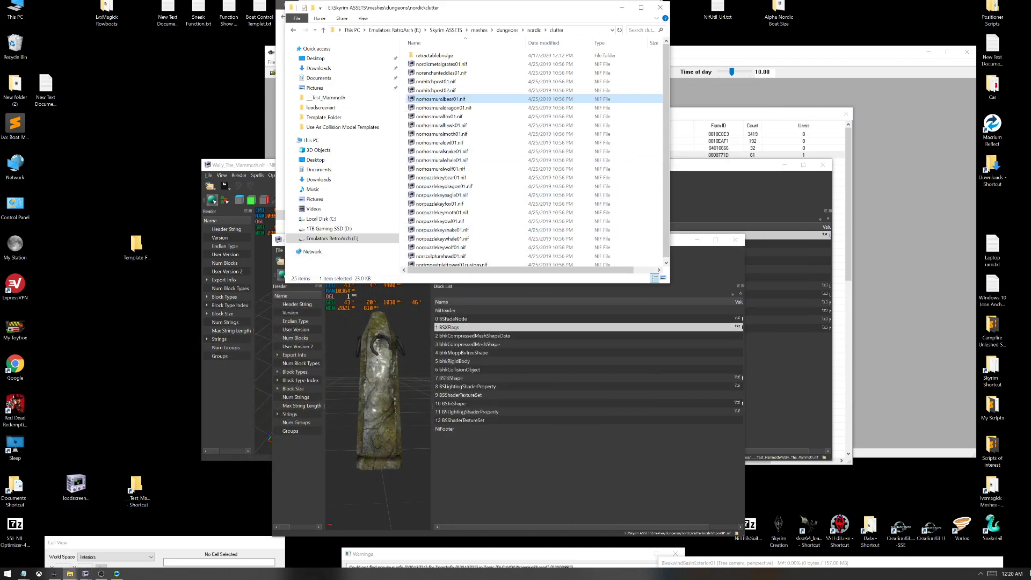
click(660, 9)
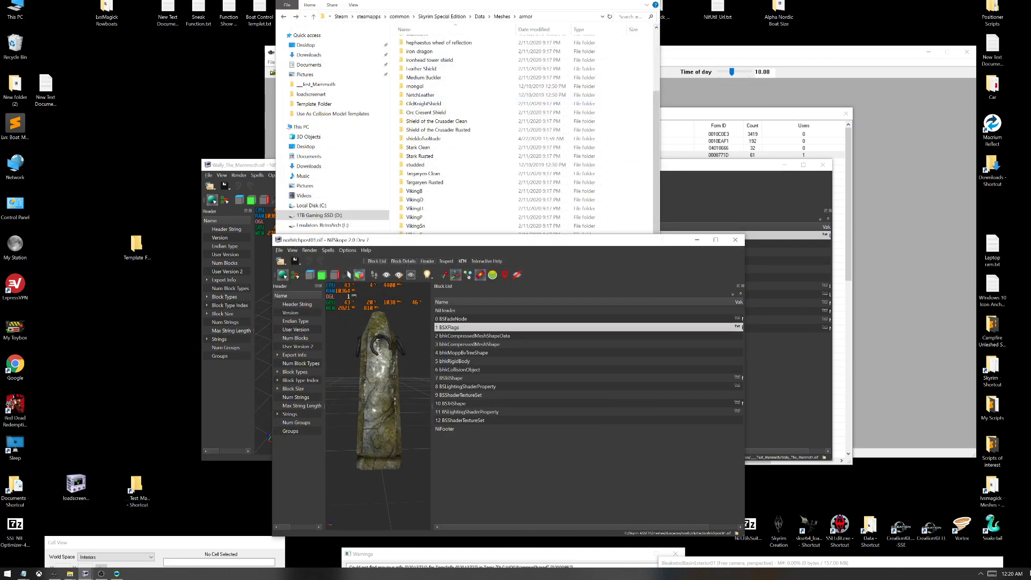
key(alt+F4)
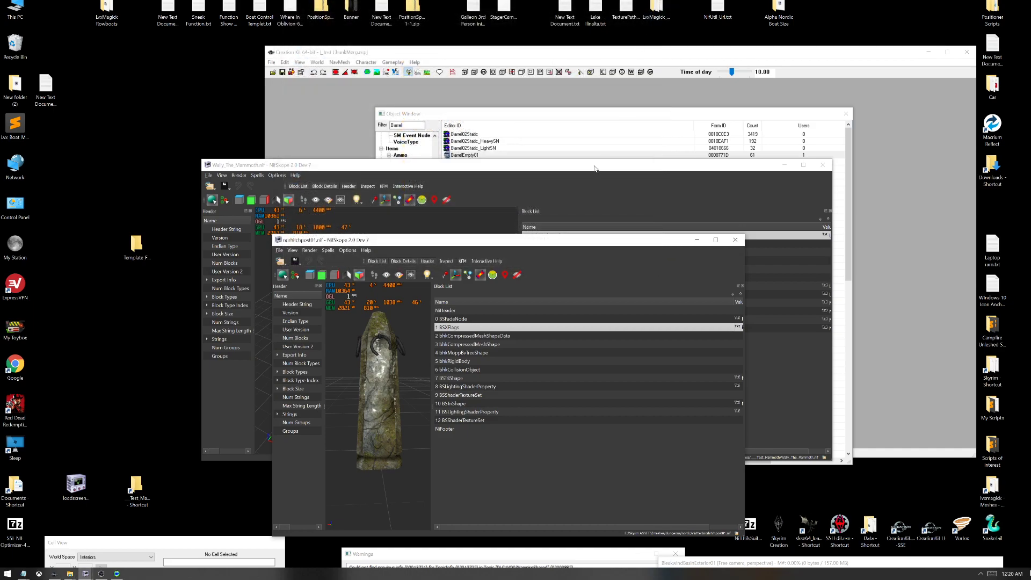
click(735, 240)
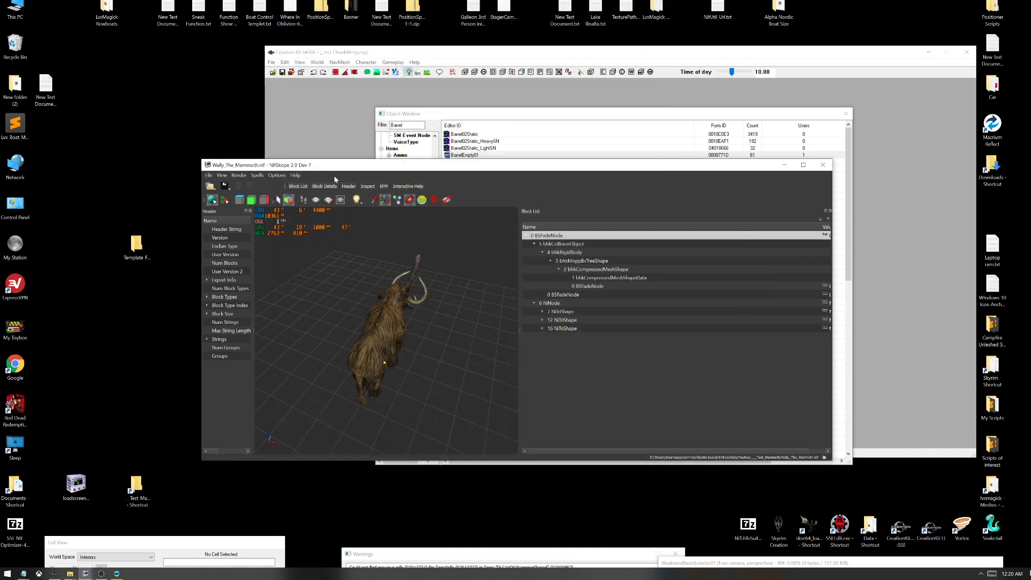
Paste the copied BSXFlags branch onto the root BSFadeNode of Wally_The_Mammoth.nif
click(525, 236)
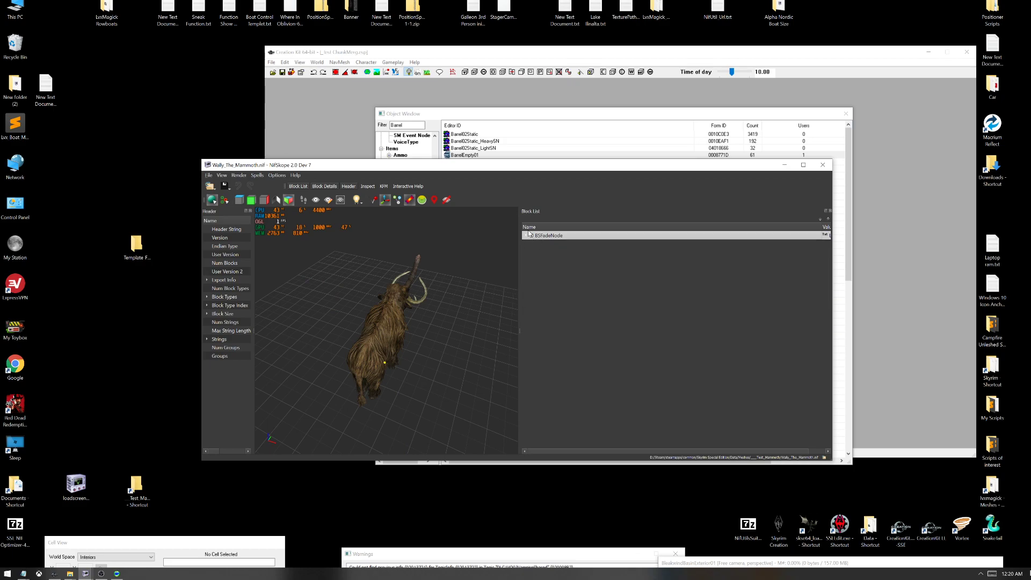
click(527, 235)
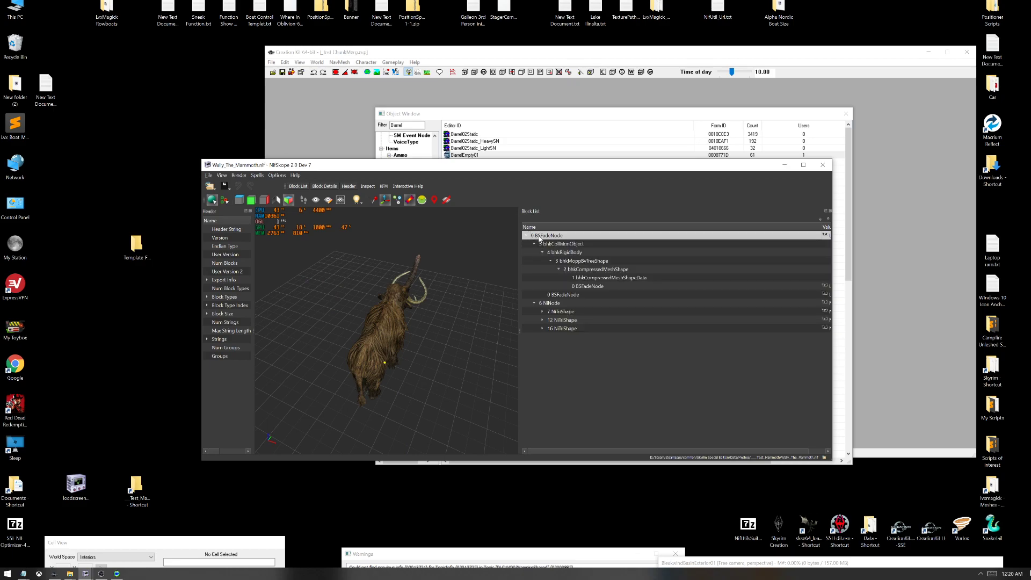
right_click(538, 228)
mouse_move(546, 233)
key(Escape)
right_click(552, 230)
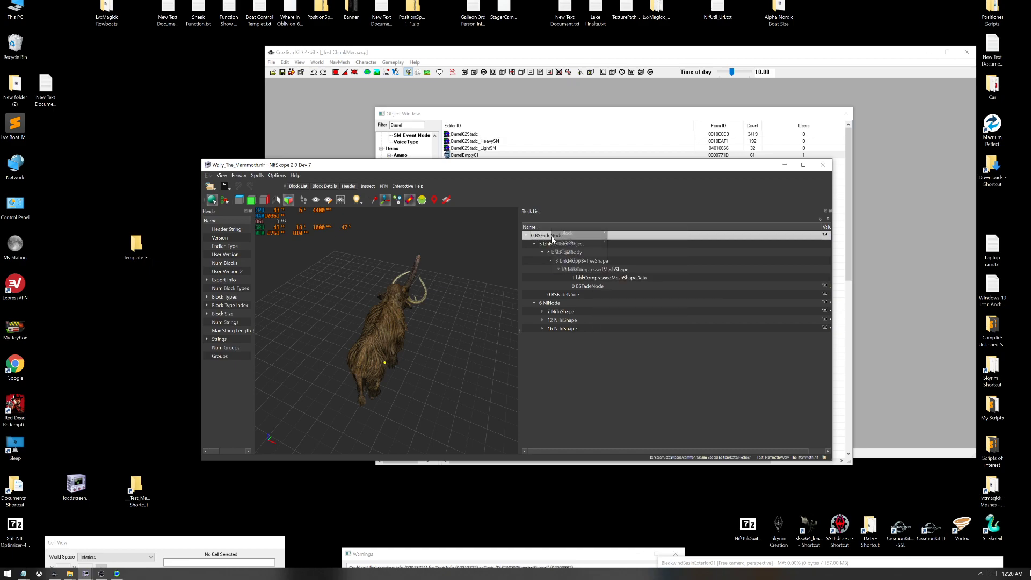
mouse_move(591, 233)
click(624, 269)
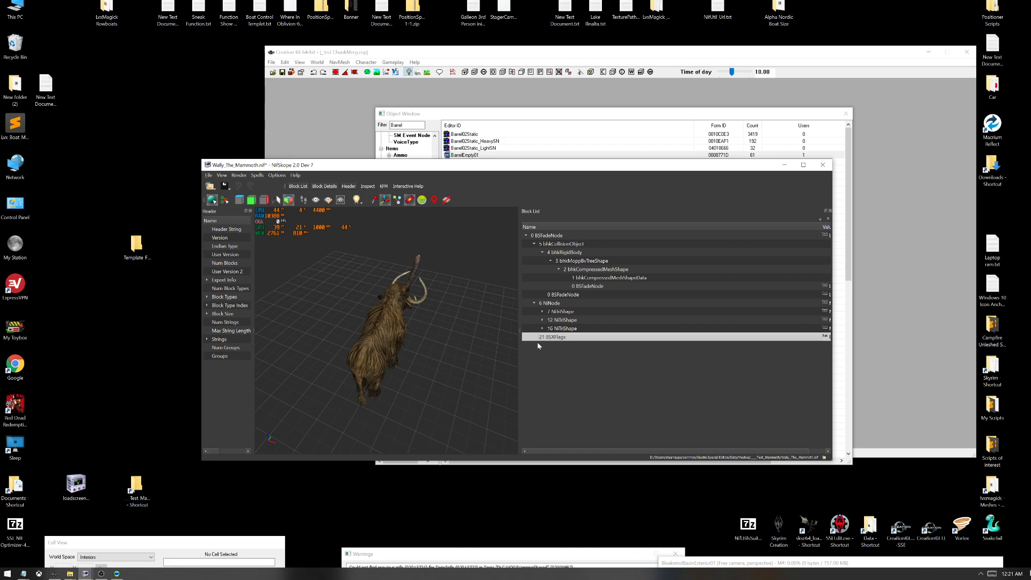
Move the pasted BSXFlags block up the mammoth's block order to index 0
key(ctrl+Up)
key(ctrl+Up)
key(ctrl+Up)
key(ctrl+s)
key(ctrl+Up)
key(ctrl+Up)
key(ctrl+Up)
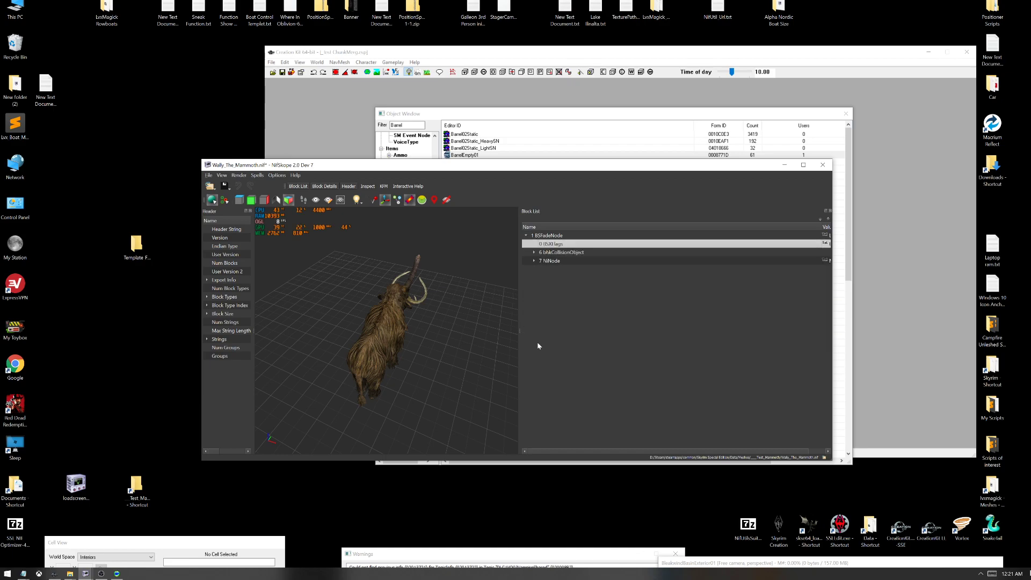
Move the mammoth's root BSFadeNode down the block order to index 4 and expand its child blocks
key(Up)
key(ctrl+Down)
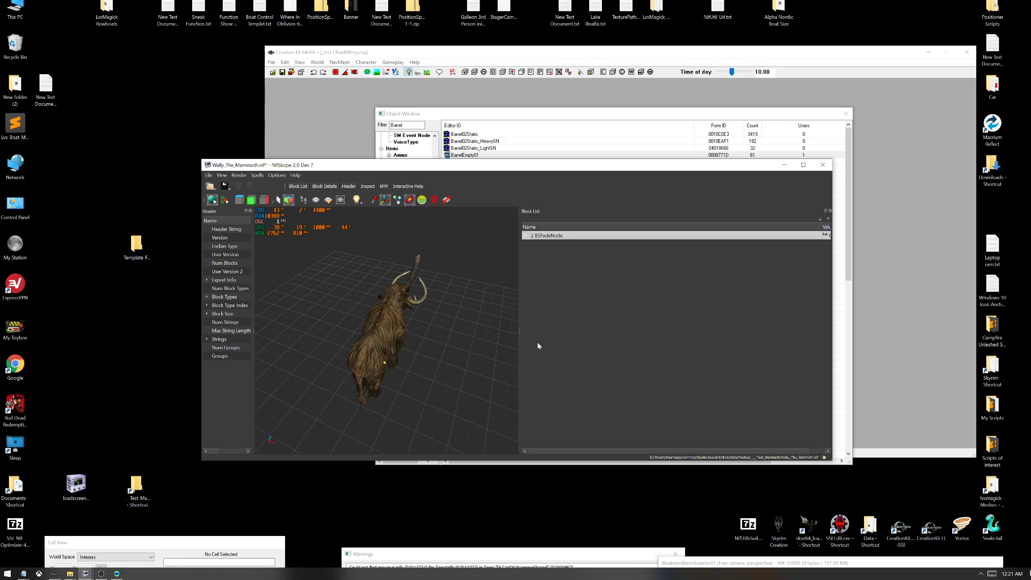
click(525, 236)
mouse_move(523, 239)
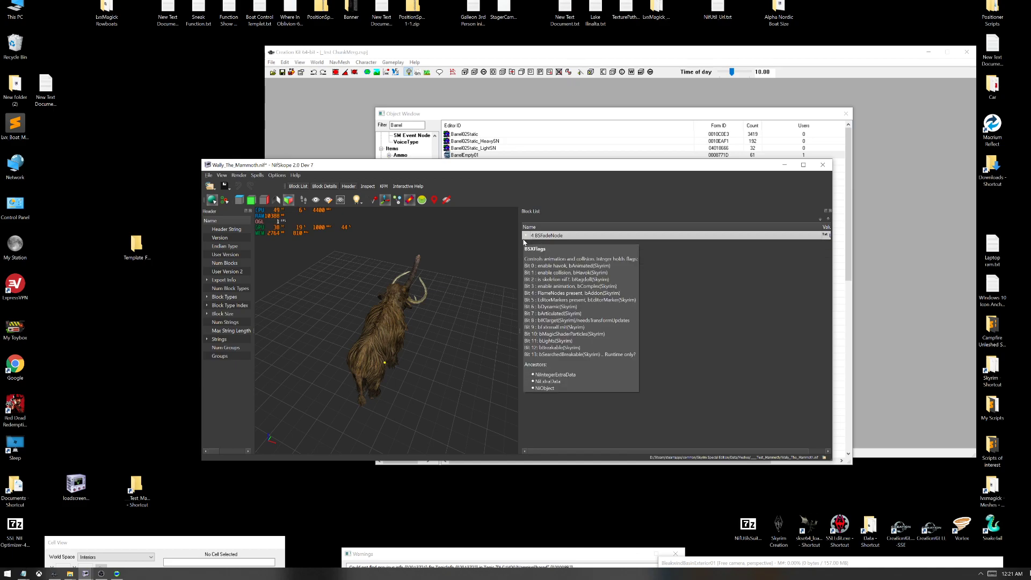
click(525, 236)
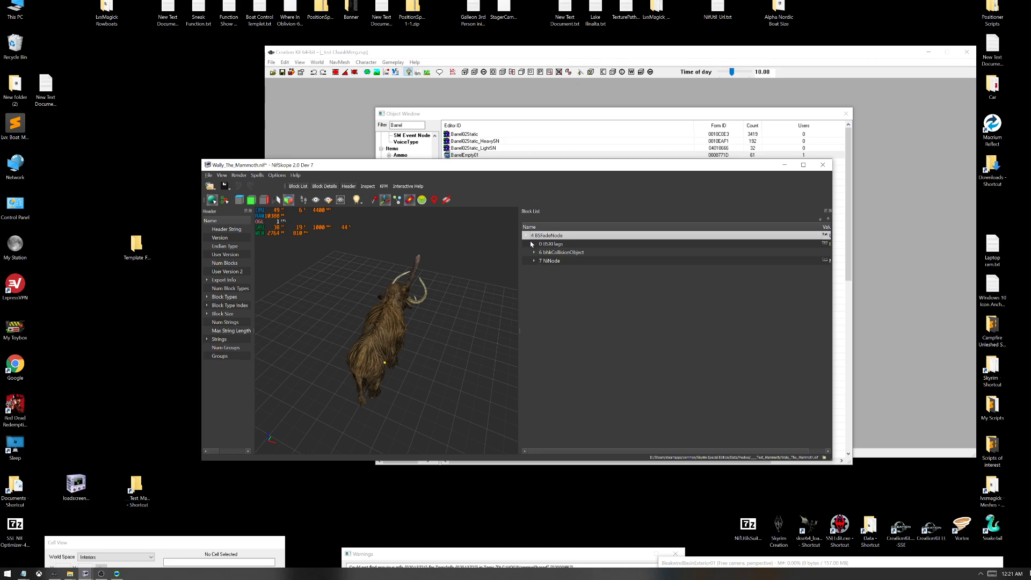
Expand the mammoth's bhkCollisionObject, bhkRigidBody and bhkMoppBvTreeShape blocks to check the numbering of the collision branch
click(525, 235)
click(525, 236)
click(534, 252)
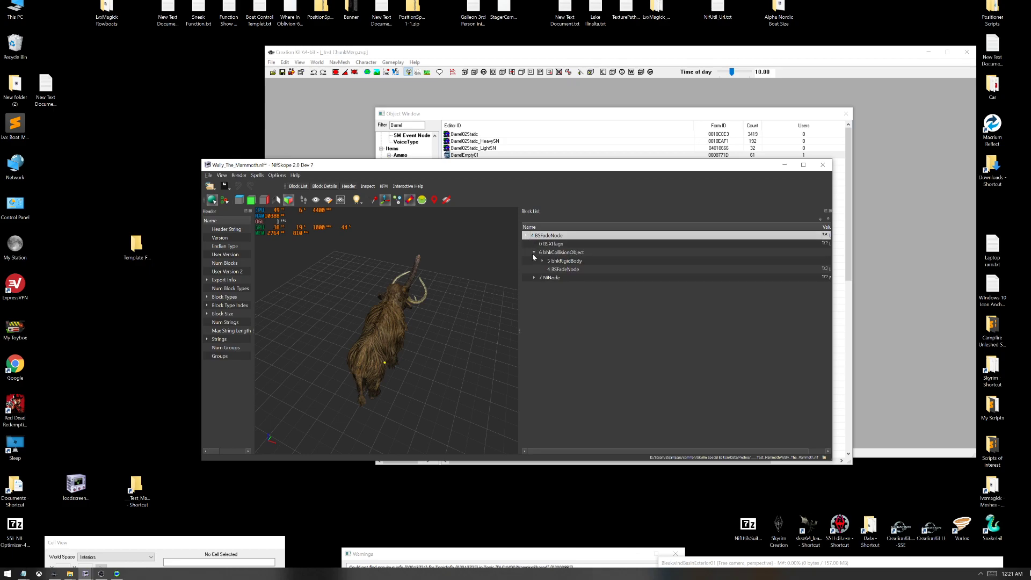
click(532, 262)
click(542, 261)
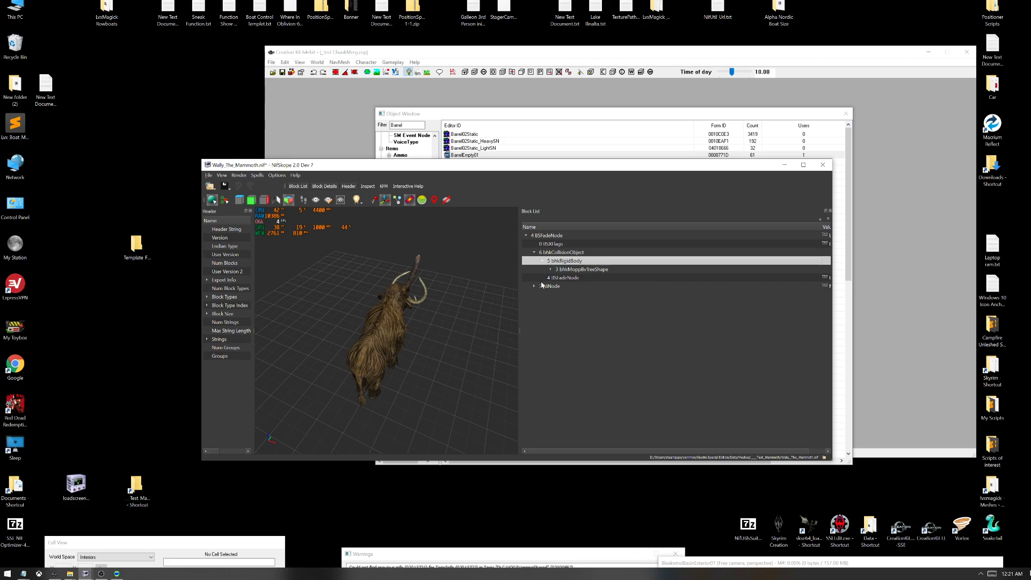
click(550, 269)
click(548, 287)
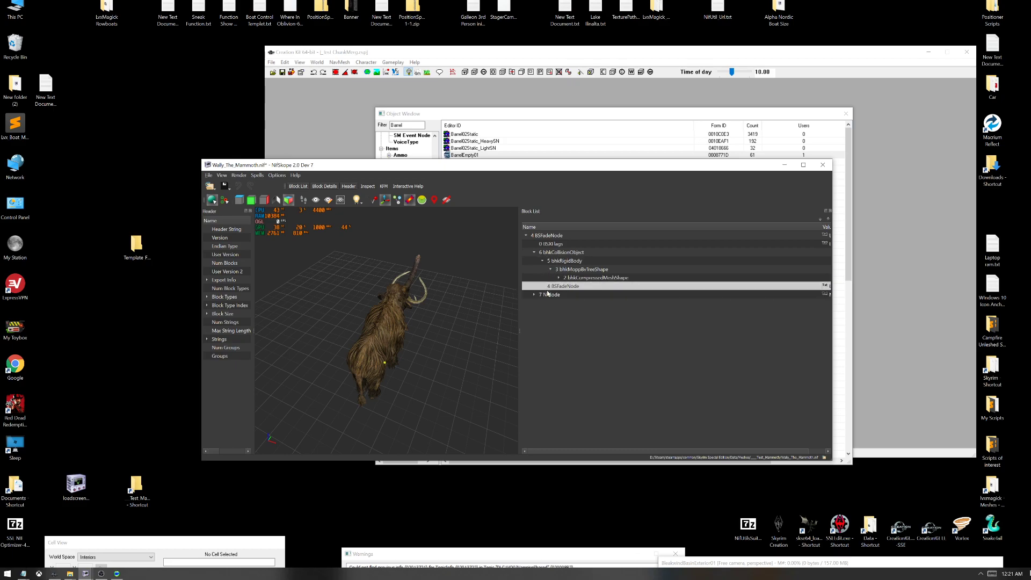
Expand the NiNode, its three NiTriShape blocks and the last one's BSLightingShaderProperty to check their numbering, and select the BSXFlags block
click(534, 295)
click(542, 304)
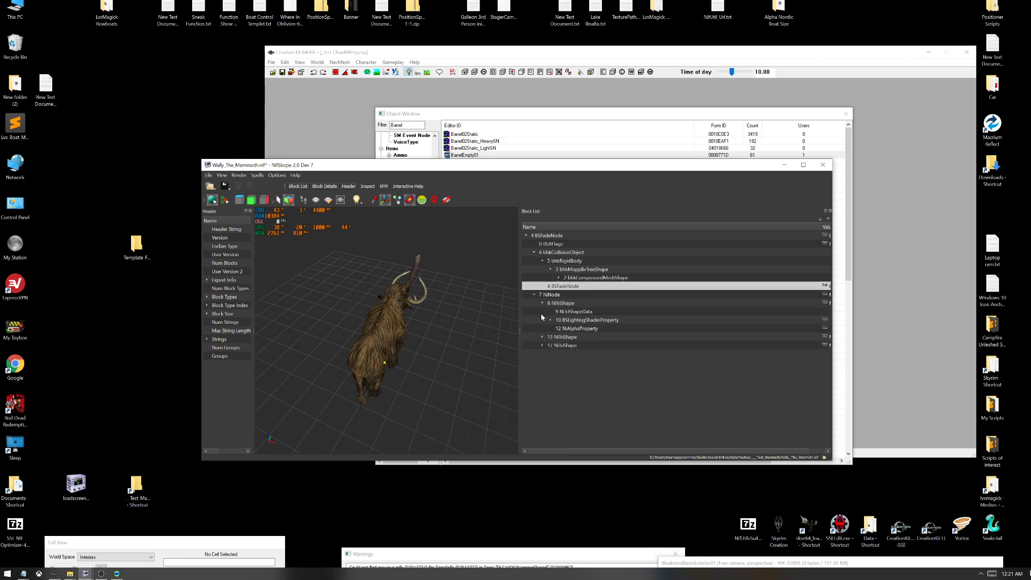
click(542, 337)
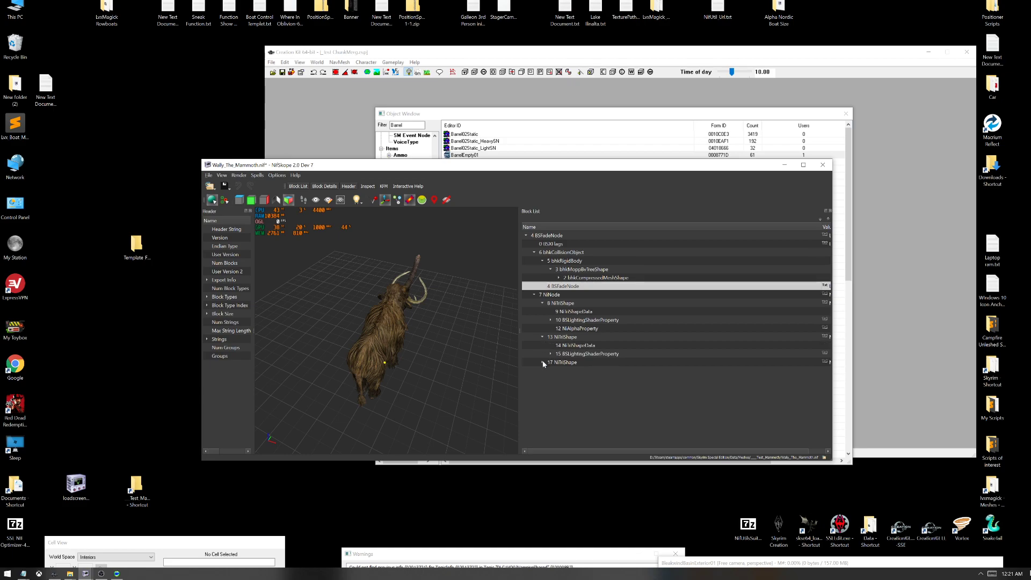
click(543, 362)
click(549, 379)
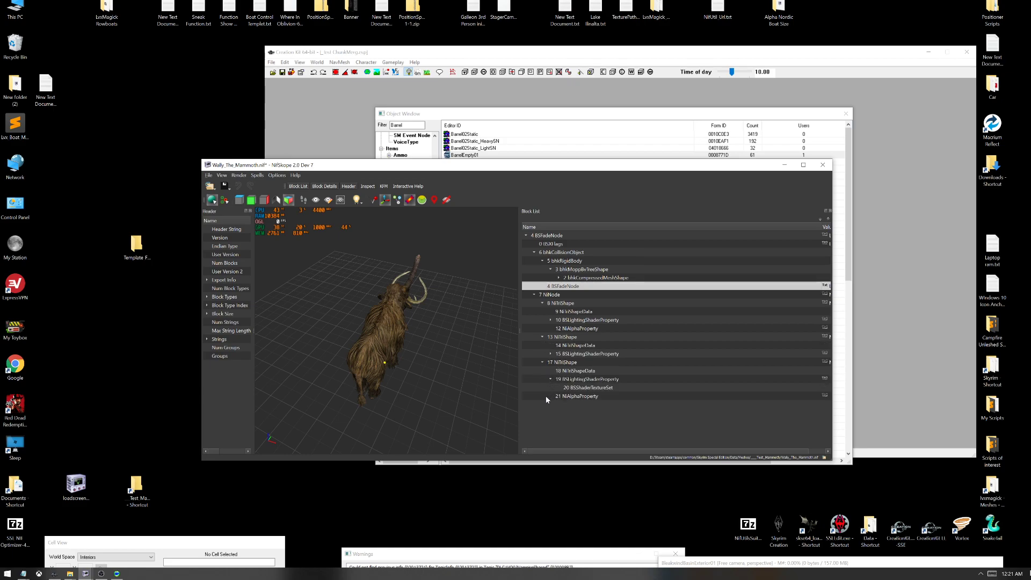
click(553, 245)
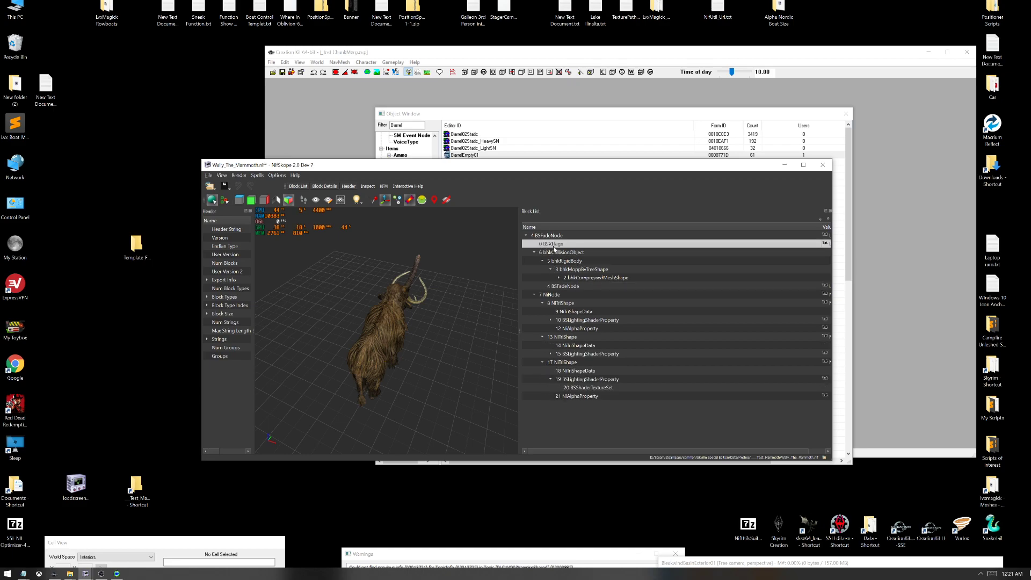
mouse_move(554, 248)
Save the mesh as Wally_The_Mammoth.nif in the __Test_Mammoth folder, replacing the existing file
click(209, 176)
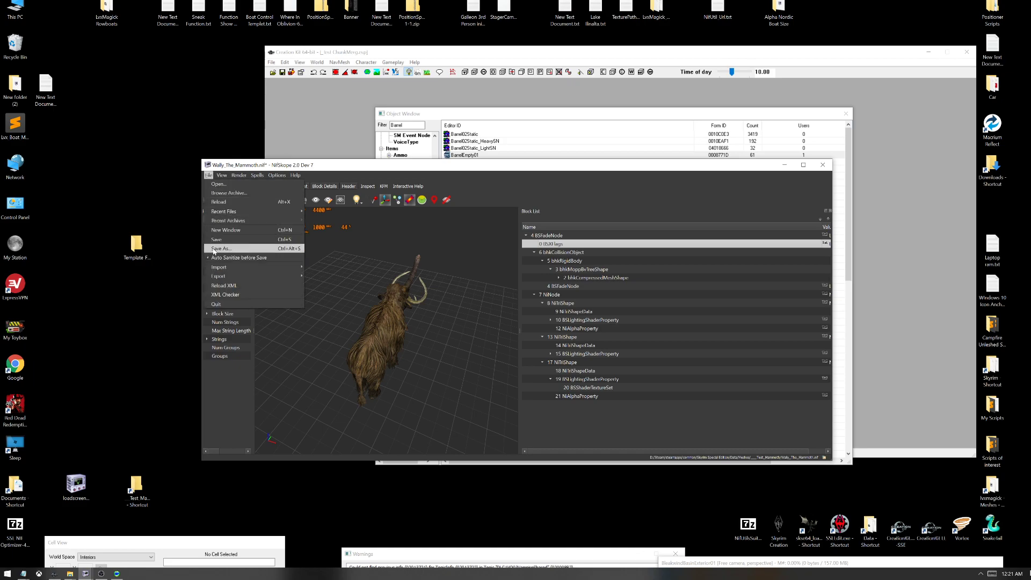
click(242, 248)
click(314, 230)
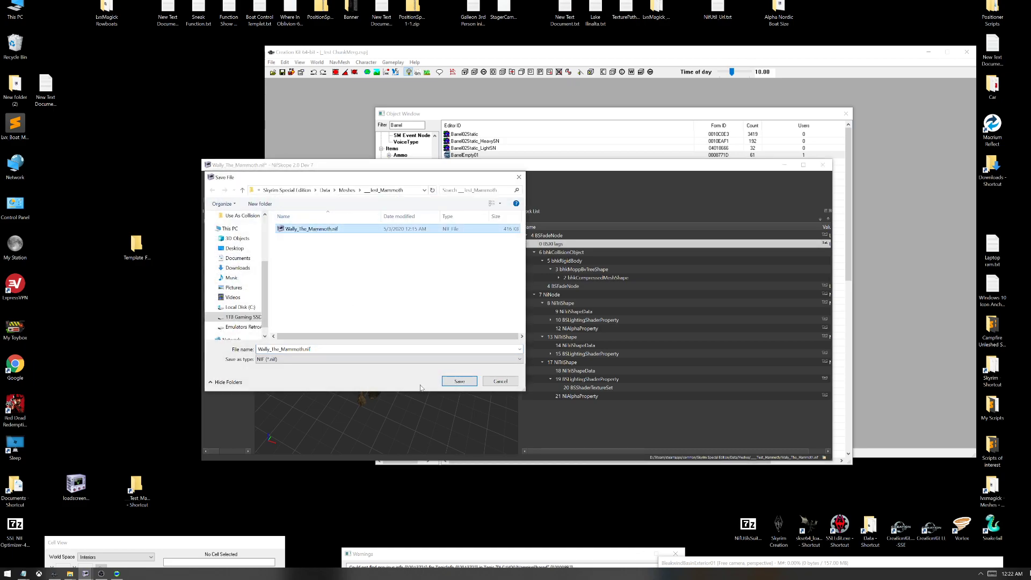
click(460, 381)
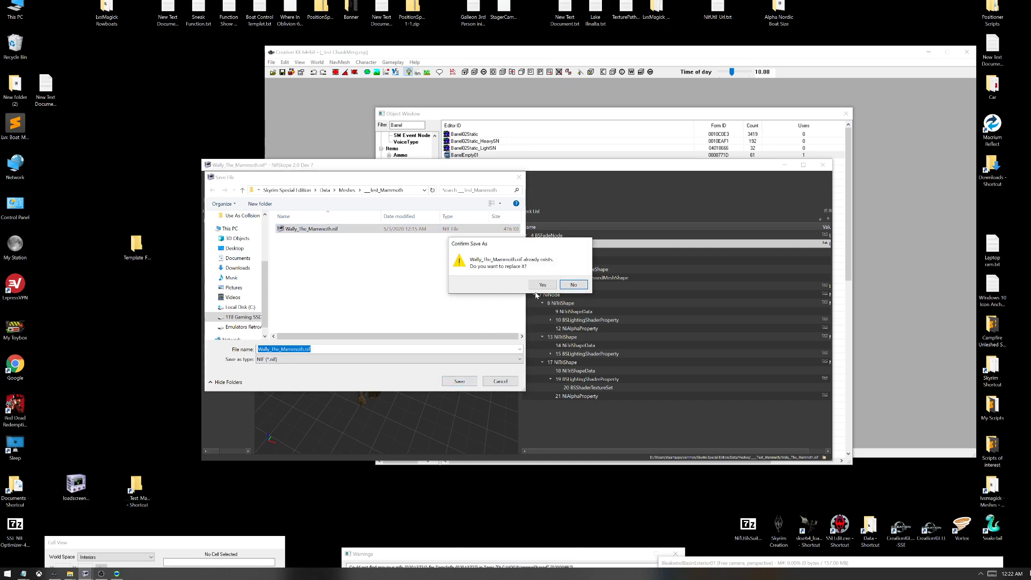
click(533, 292)
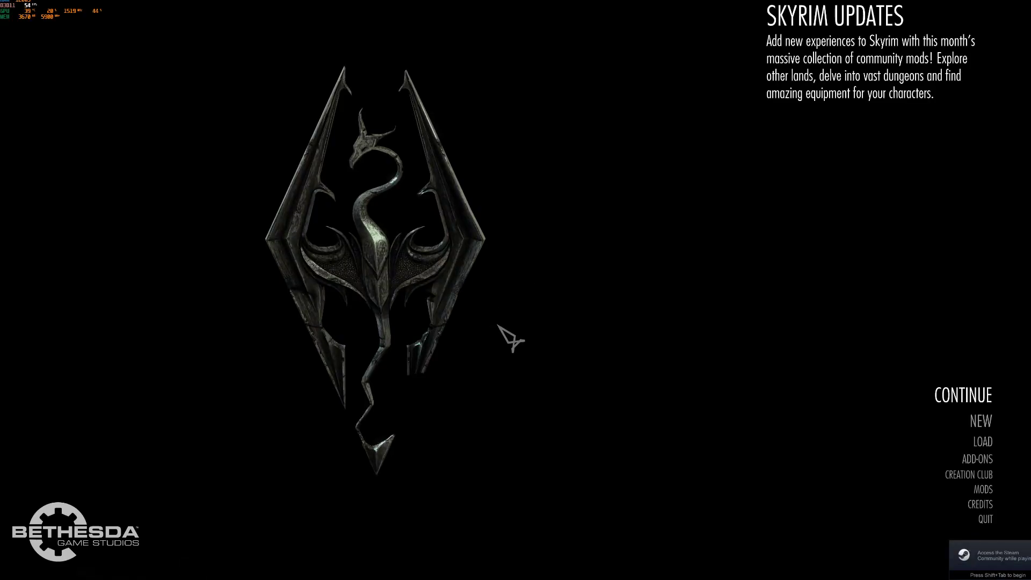
Switch to Skyrim, continue from the last saved game and walk up against the mammoth in Riverwood to test its collision
key(Return)
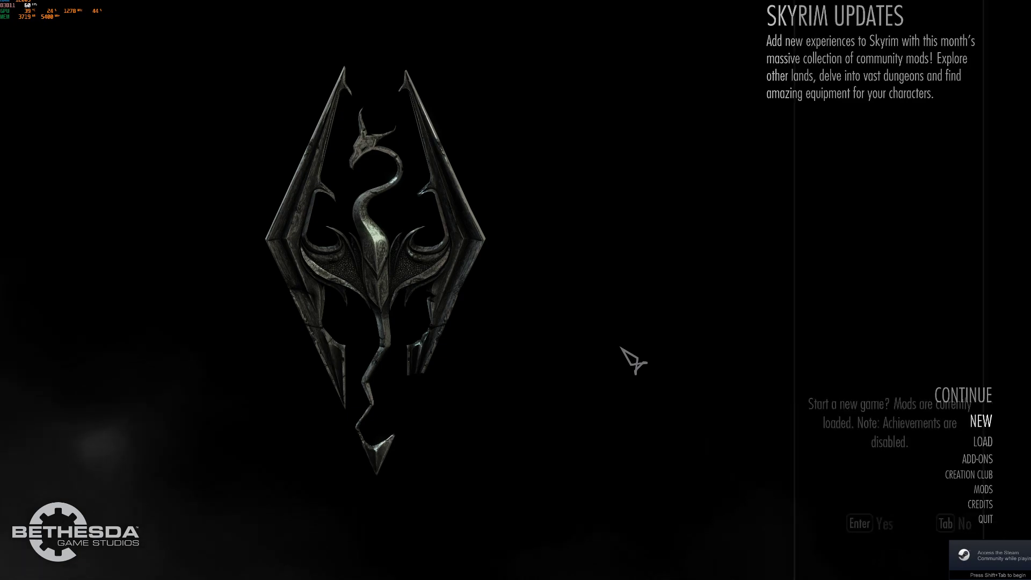
key(Return)
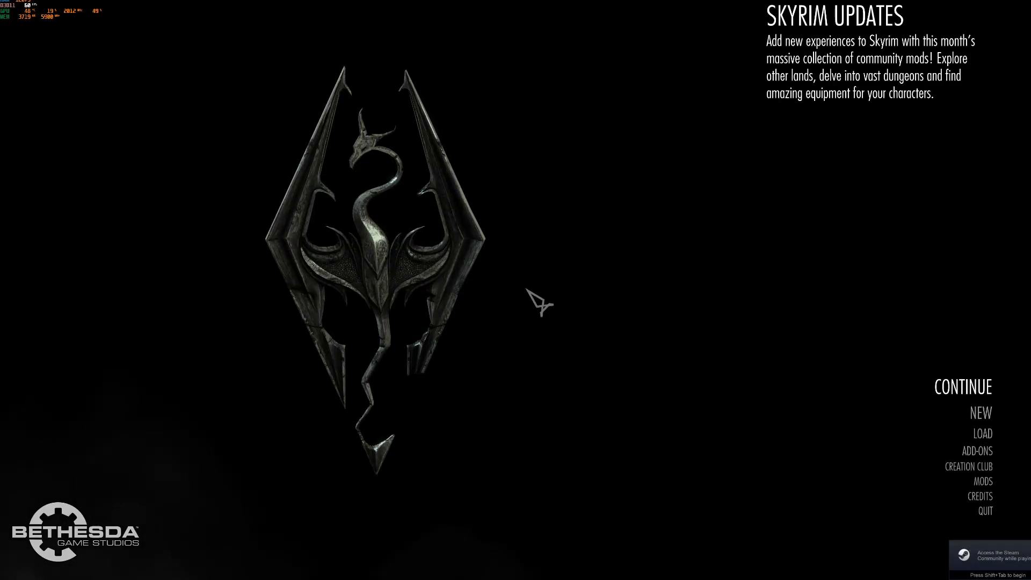
click(943, 398)
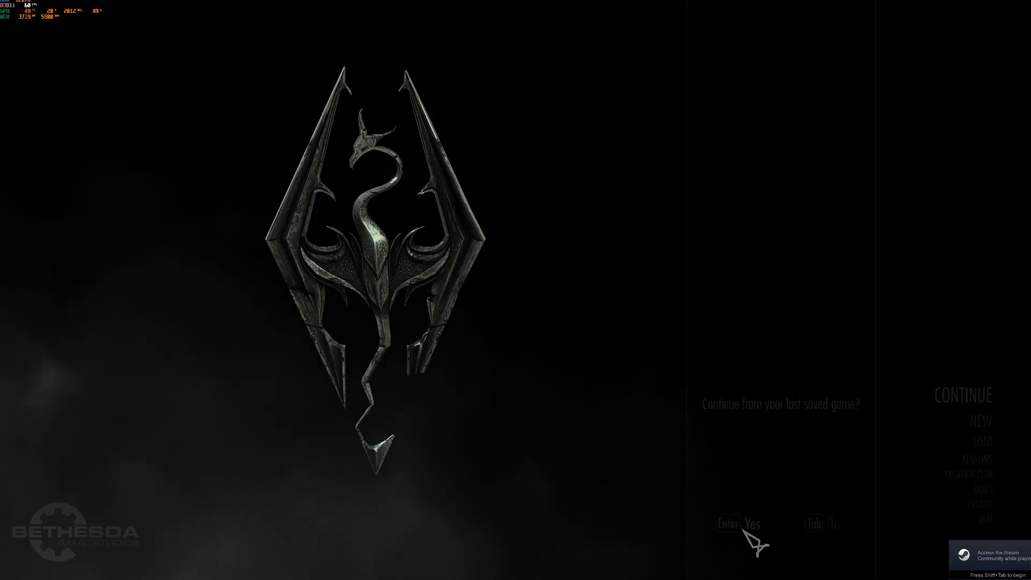
click(746, 525)
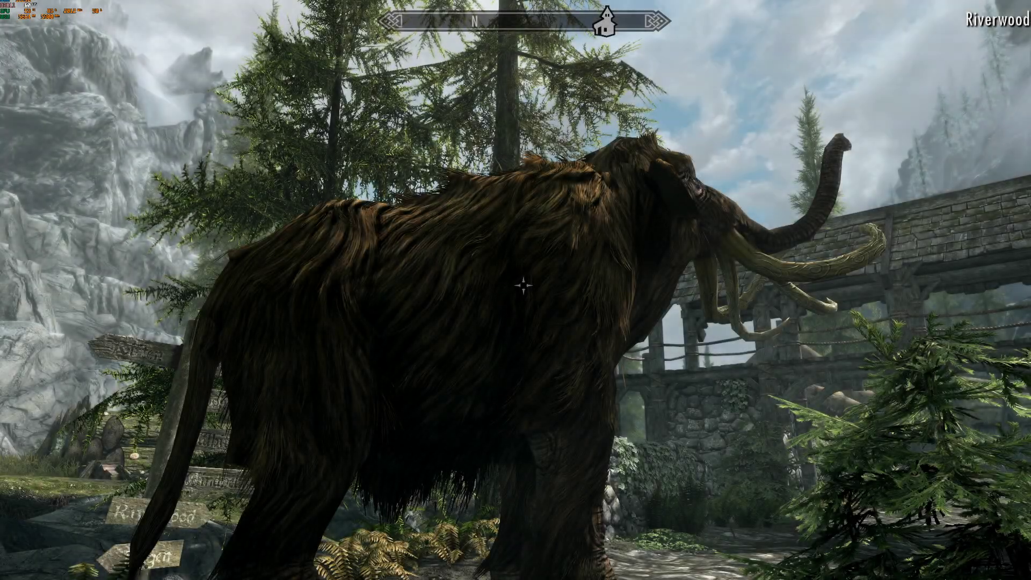
key(w)
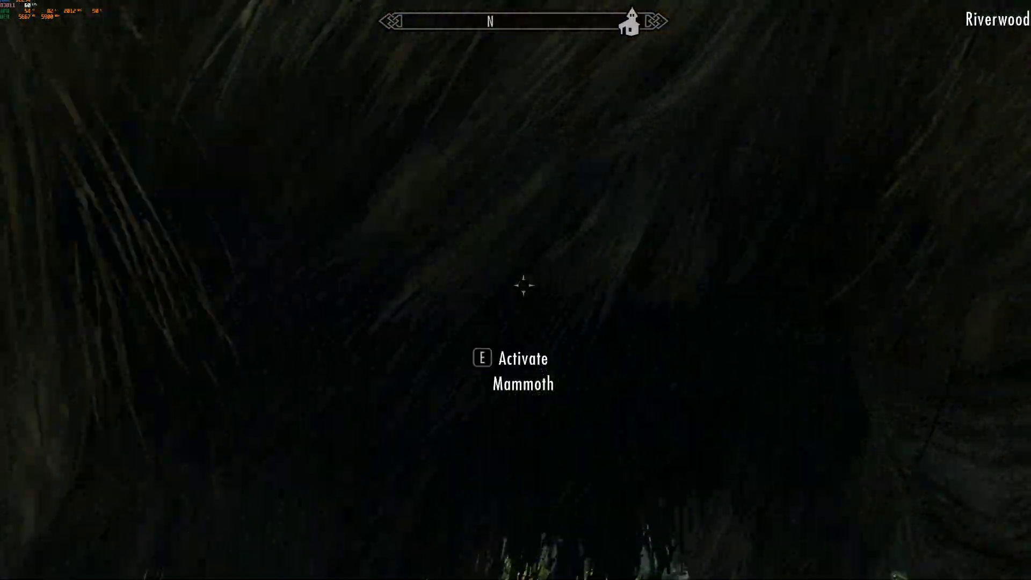